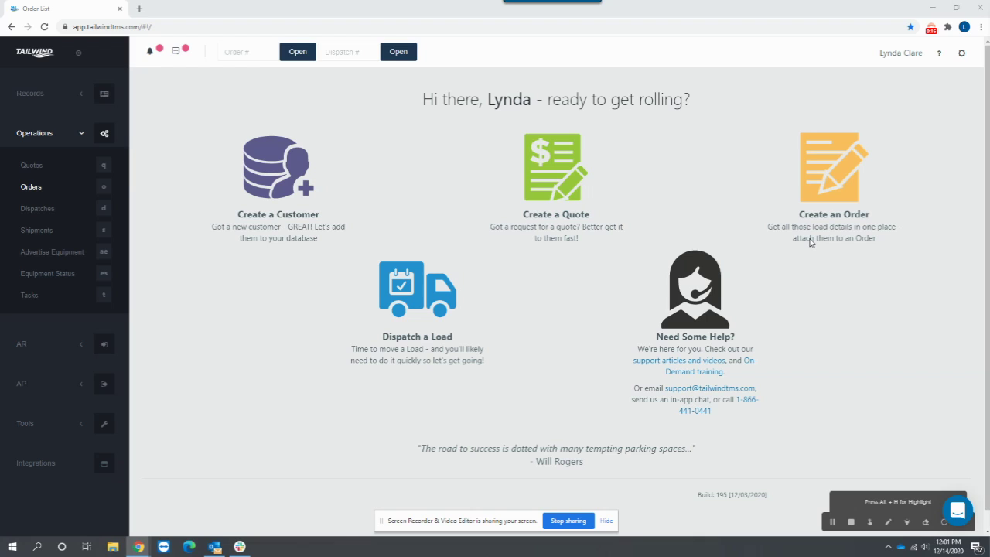
Show the Orders list, with Acme's order 1231 (Houston, TX to Belvidere, IL) first
{"action": "left_click", "coordinate": [31, 188]}
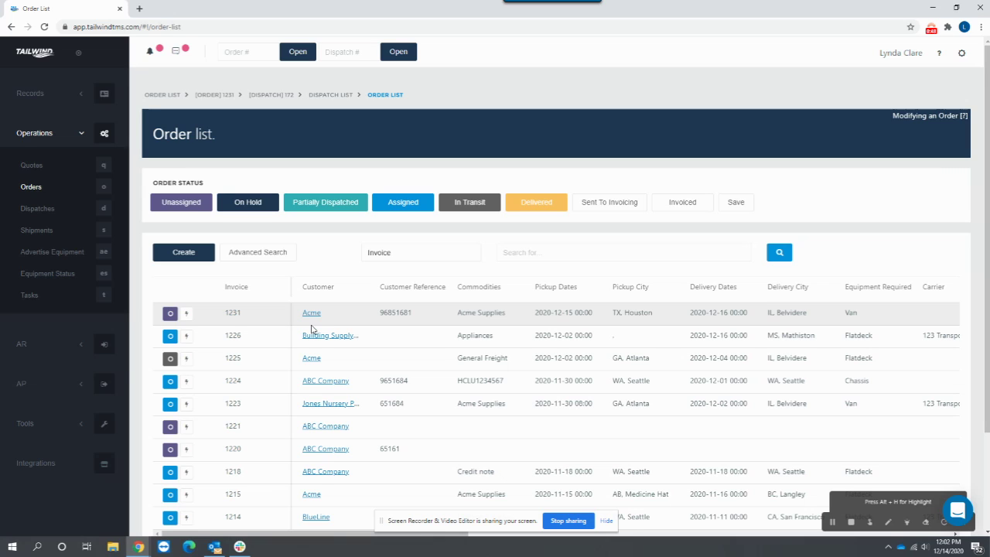
Open order 1231 and create new Company Truck dispatch 173 for all its shipments
{"action": "left_click", "coordinate": [170, 315]}
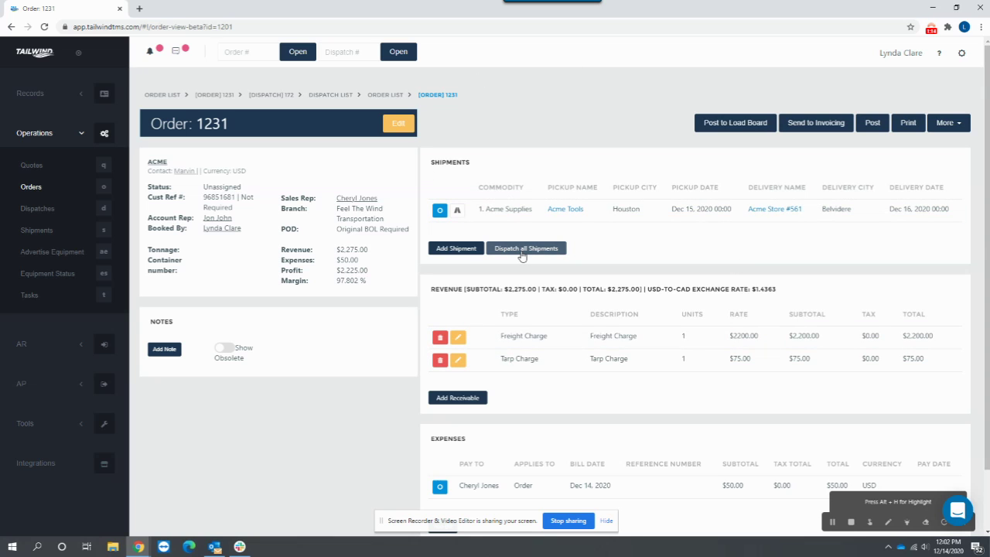
{"action": "left_click", "coordinate": [522, 248]}
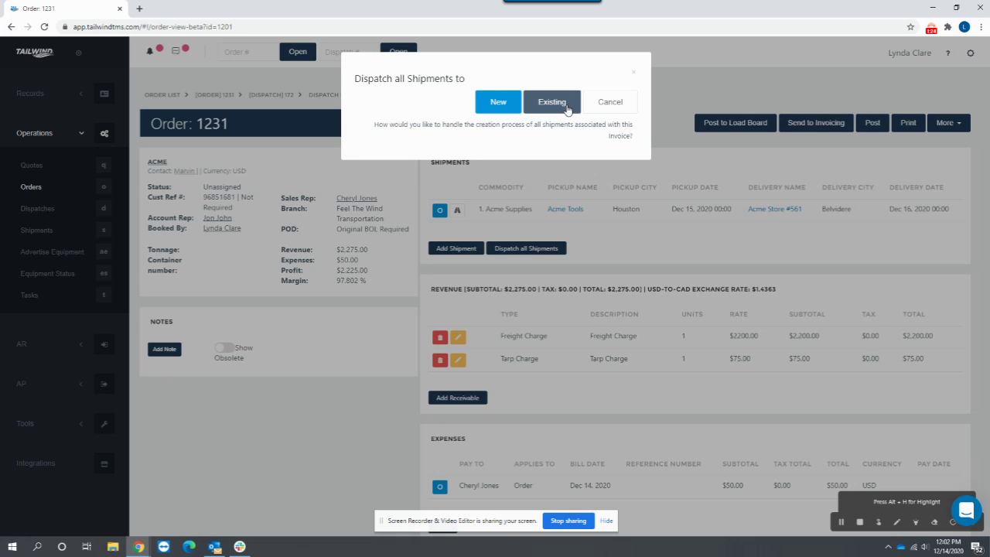
{"action": "left_click", "coordinate": [499, 102]}
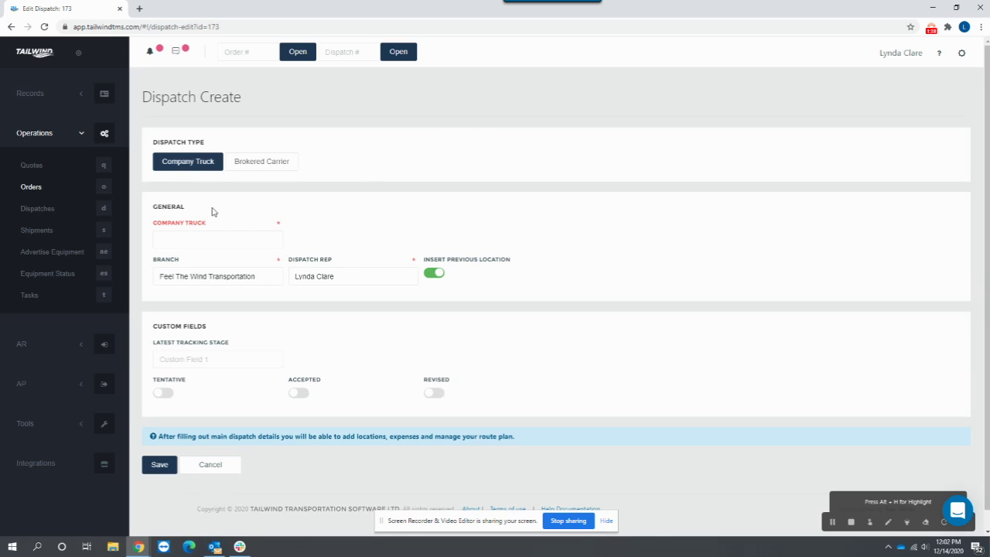
Assign company truck 200 and trailer 53V301 to dispatch 173, keeping the default driver
{"action": "left_click", "coordinate": [230, 247]}
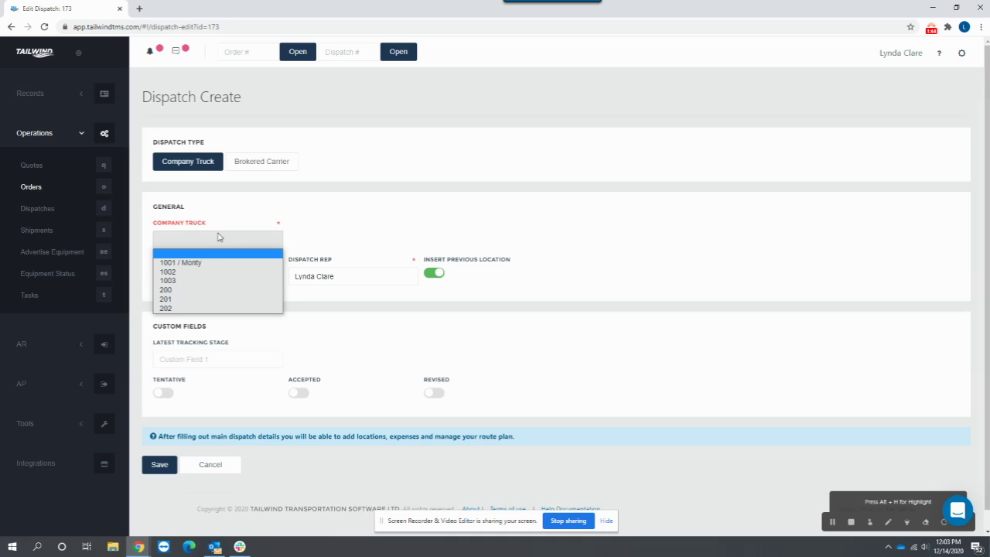
{"action": "left_click", "coordinate": [164, 291]}
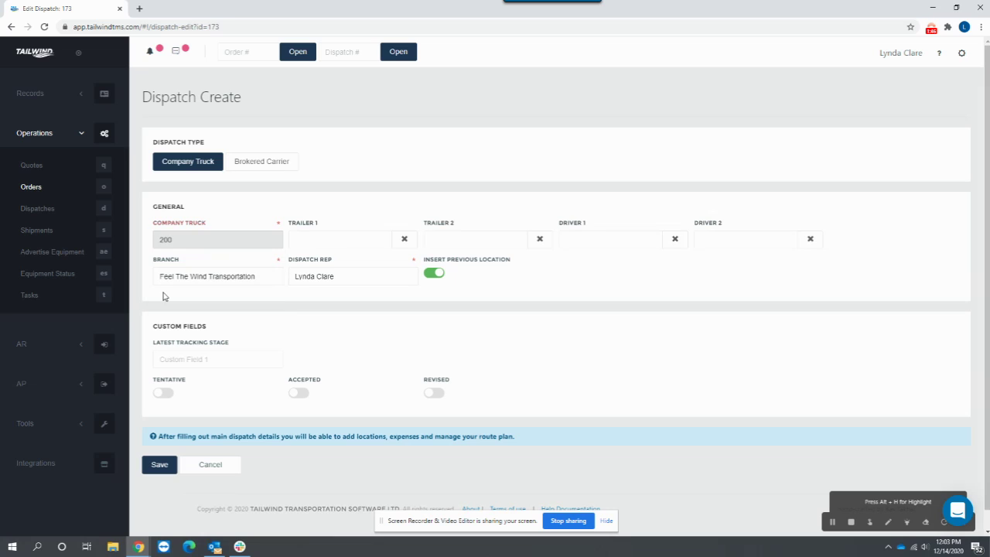
{"action": "left_click", "coordinate": [338, 242]}
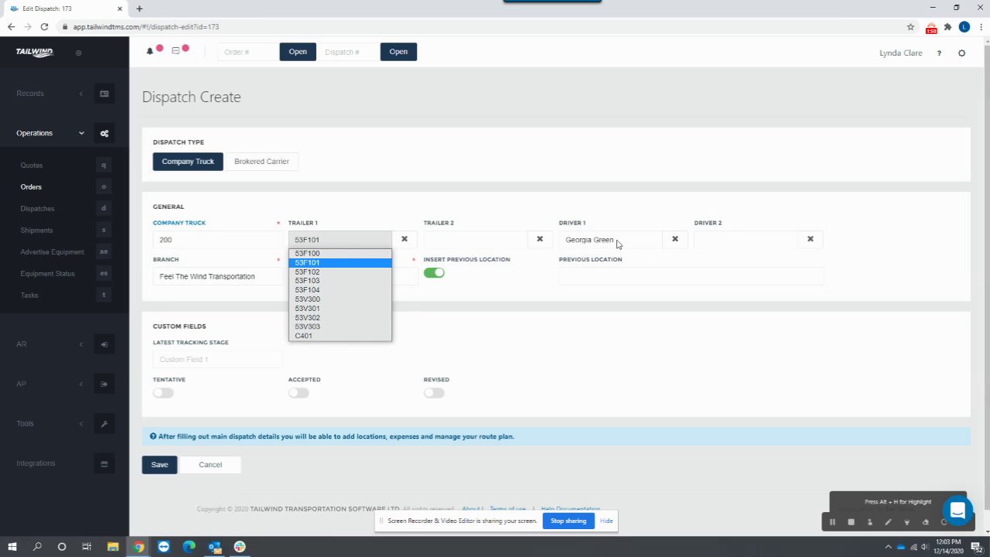
{"action": "left_click", "coordinate": [463, 206]}
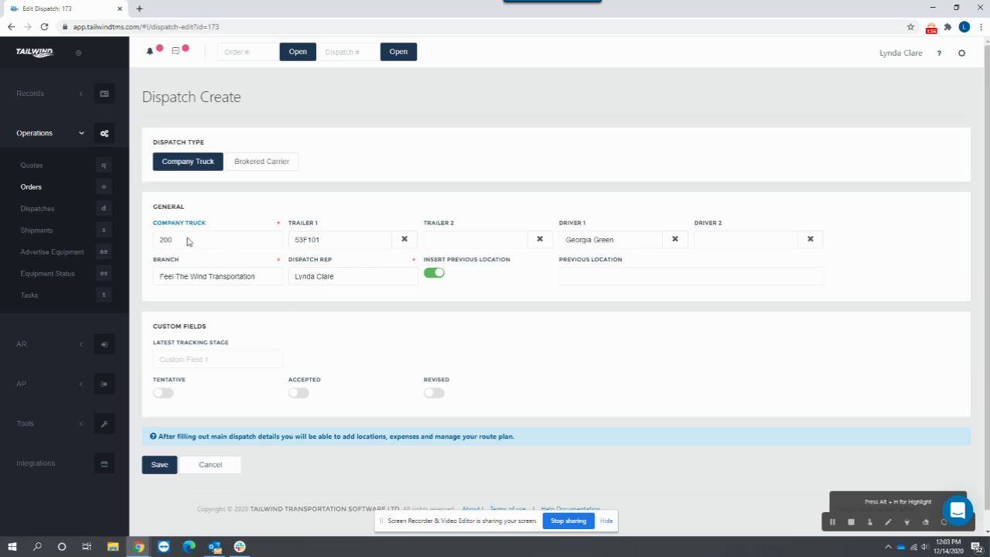
{"action": "left_click", "coordinate": [328, 239]}
{"action": "left_click", "coordinate": [323, 307]}
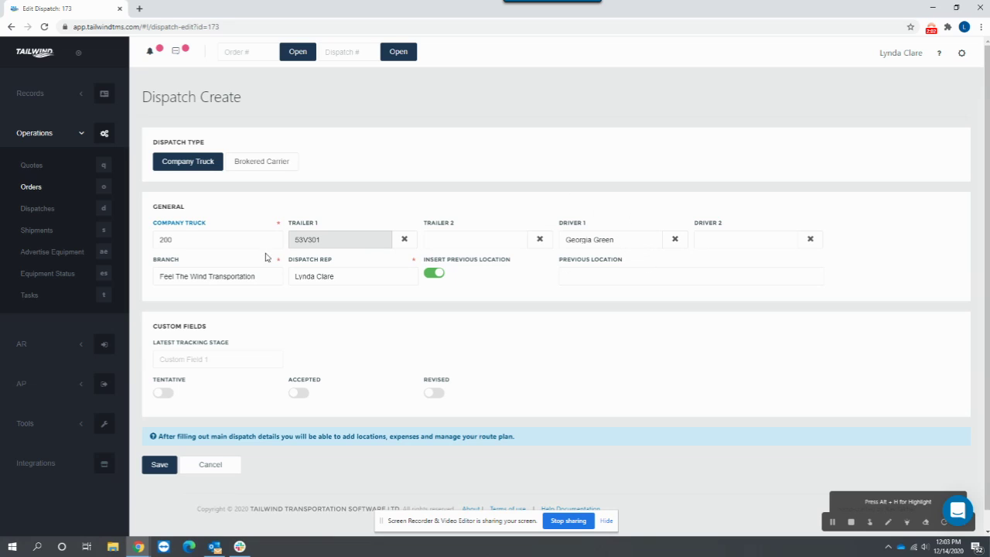
Save dispatch 173 and look over the Trip 173 route map
{"action": "left_click", "coordinate": [162, 465]}
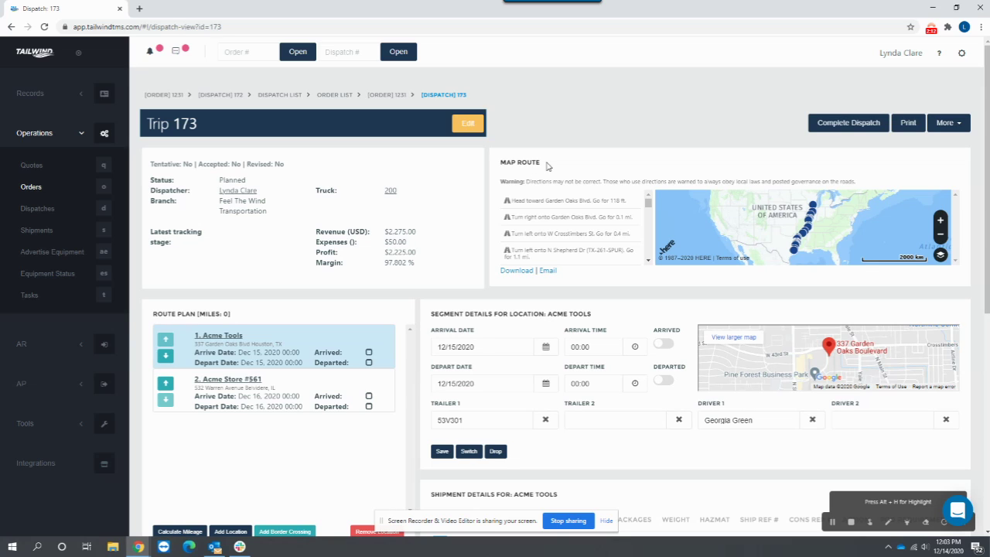
{"action": "left_click_drag", "start_coordinate": [545, 164], "coordinate": [494, 167]}
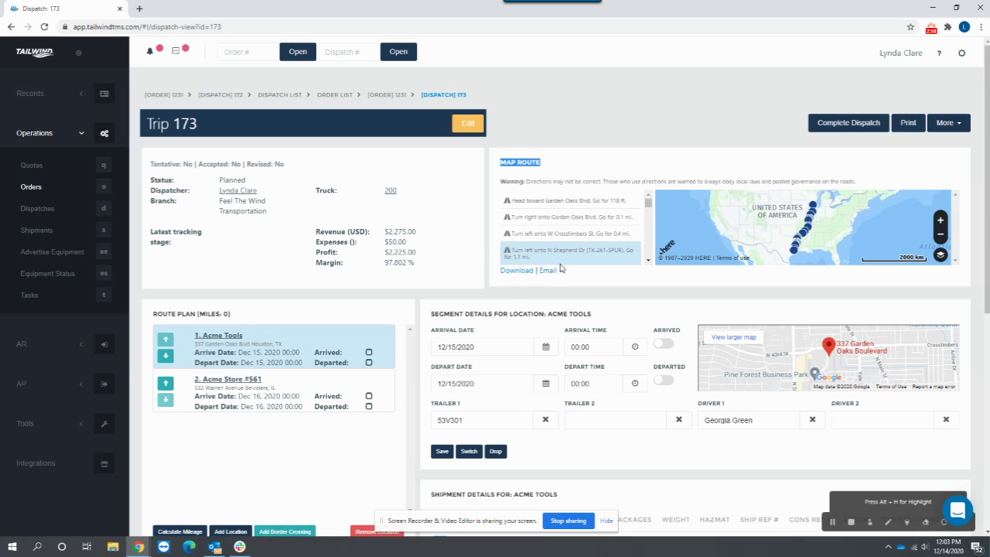
{"action": "left_click", "coordinate": [773, 225]}
{"action": "scroll", "coordinate": [772, 225], "scroll_direction": "up", "scroll_amount": 2}
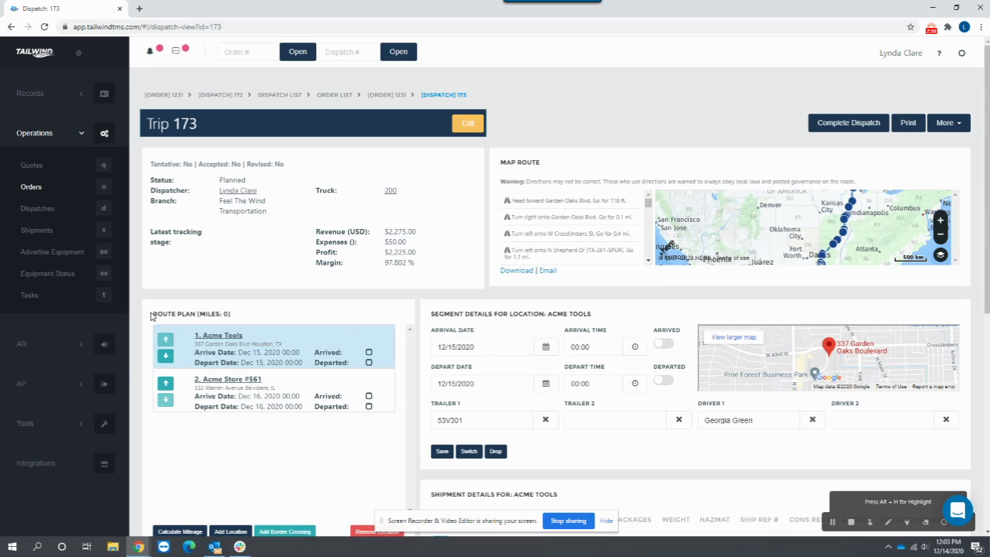
Review the Acme Tools and Acme Store #561 stops in the Route Plan
{"action": "left_click_drag", "start_coordinate": [153, 314], "coordinate": [212, 318]}
{"action": "left_click", "coordinate": [277, 352]}
{"action": "left_click", "coordinate": [267, 387]}
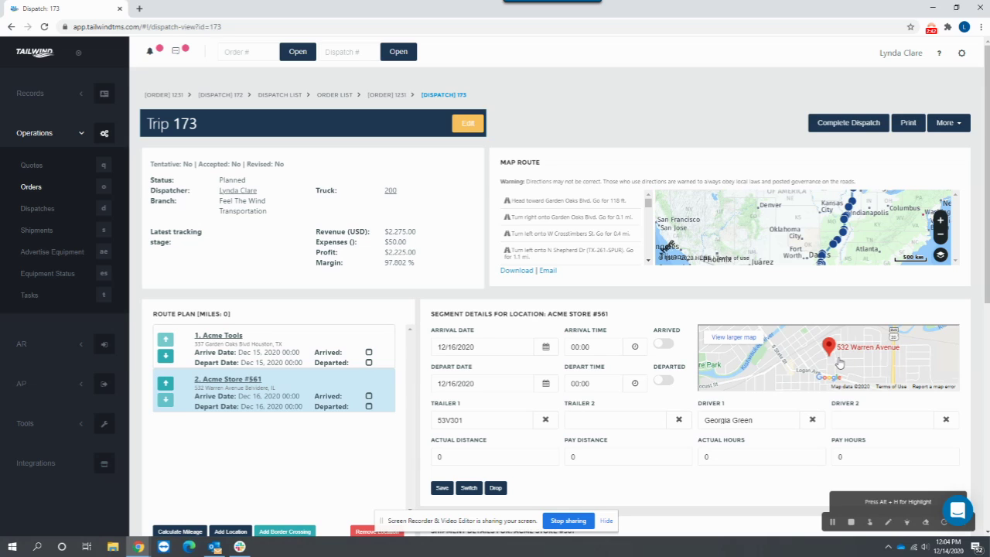
{"action": "left_click", "coordinate": [251, 369]}
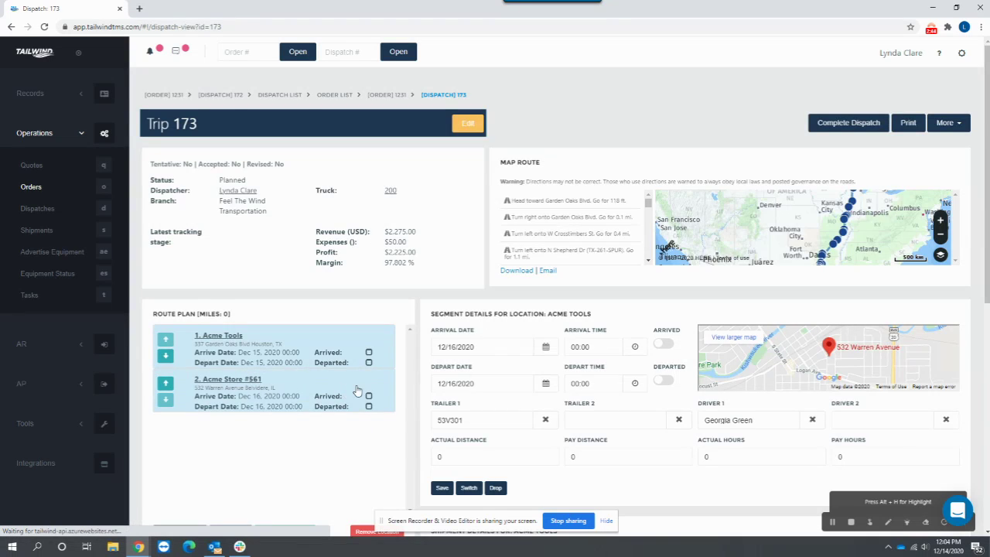
Review the driver, the Acme Tools shipment details and the $50 expenses
{"action": "scroll", "coordinate": [489, 378], "scroll_direction": "down", "scroll_amount": 2}
{"action": "left_click_drag", "start_coordinate": [732, 253], "coordinate": [691, 256]}
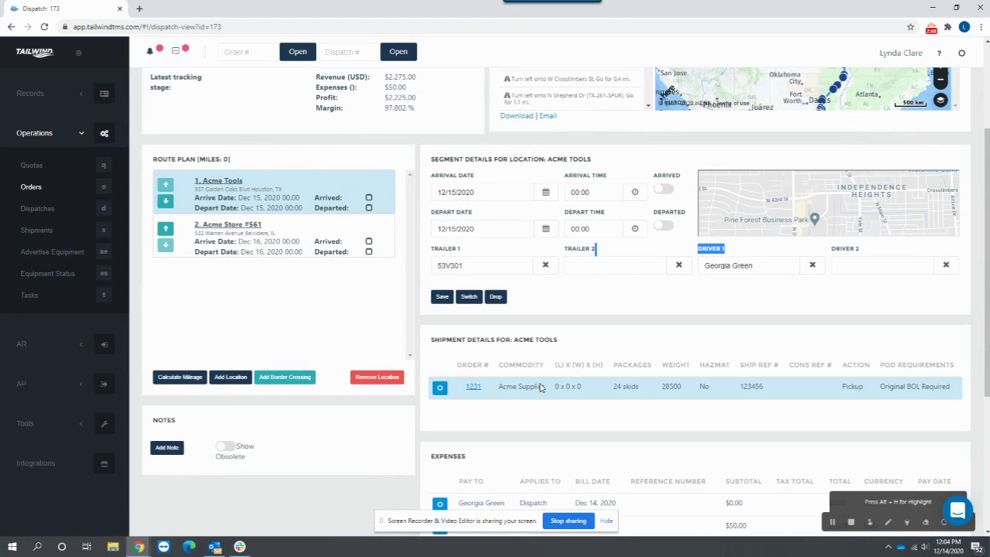
{"action": "left_click", "coordinate": [570, 343]}
{"action": "triple_click", "coordinate": [430, 345]}
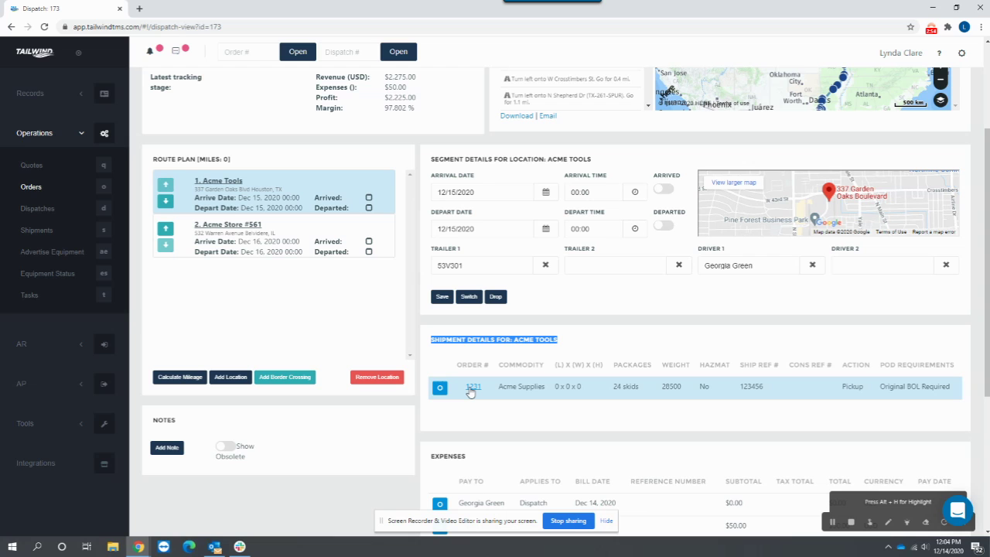
{"action": "scroll", "coordinate": [592, 430], "scroll_direction": "down", "scroll_amount": 3}
{"action": "double_click", "coordinate": [438, 357]}
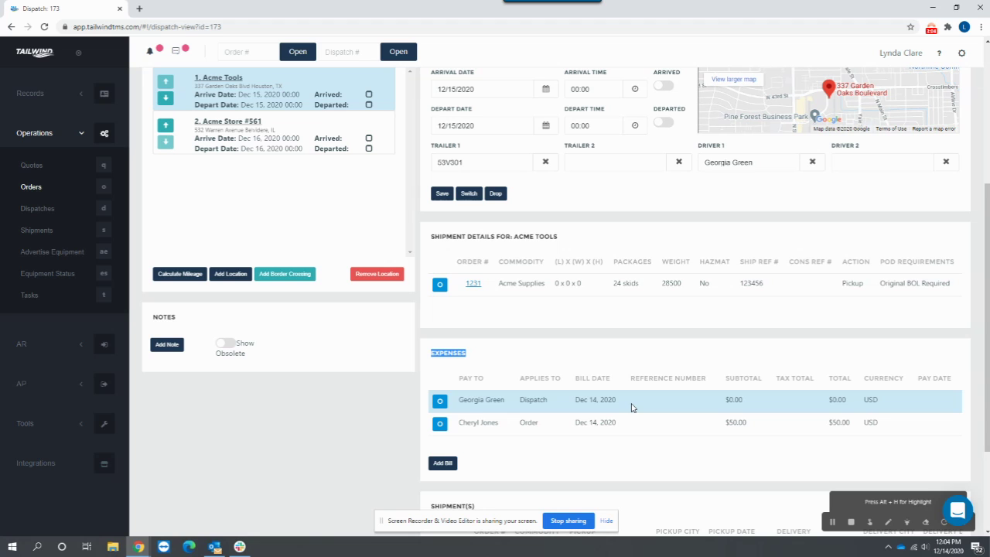
{"action": "scroll", "coordinate": [631, 407], "scroll_direction": "up", "scroll_amount": 4}
Calculate Trip 173's mileage as 1085.56 miles and save the segment details
{"action": "left_click_drag", "start_coordinate": [149, 318], "coordinate": [244, 318]}
{"action": "scroll", "coordinate": [258, 334], "scroll_direction": "down", "scroll_amount": 1}
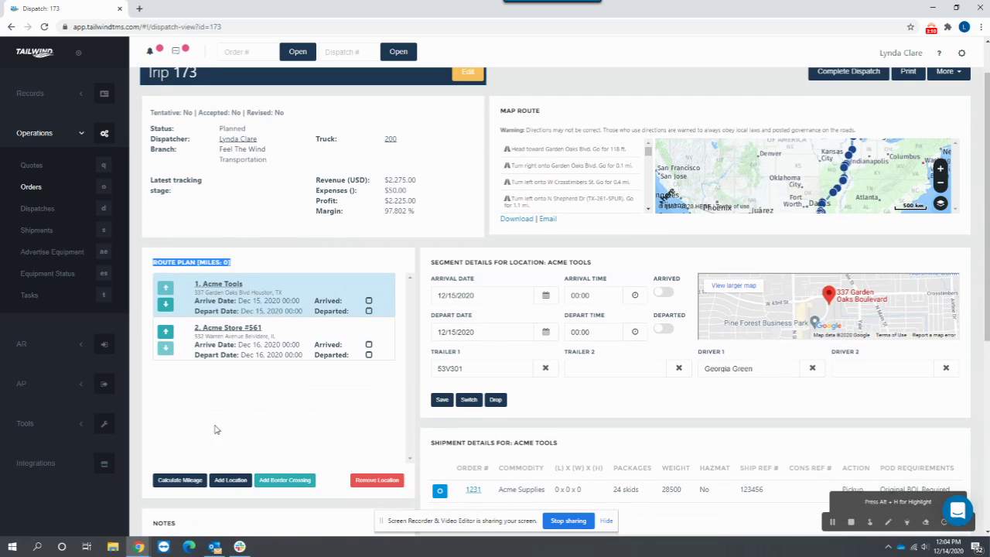
{"action": "left_click", "coordinate": [181, 480]}
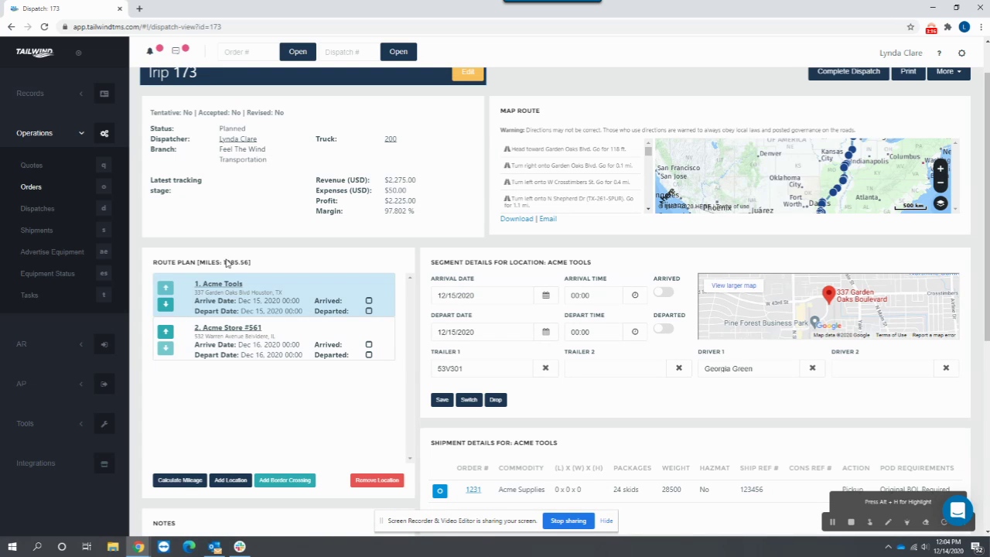
{"action": "left_click_drag", "start_coordinate": [223, 264], "coordinate": [249, 271]}
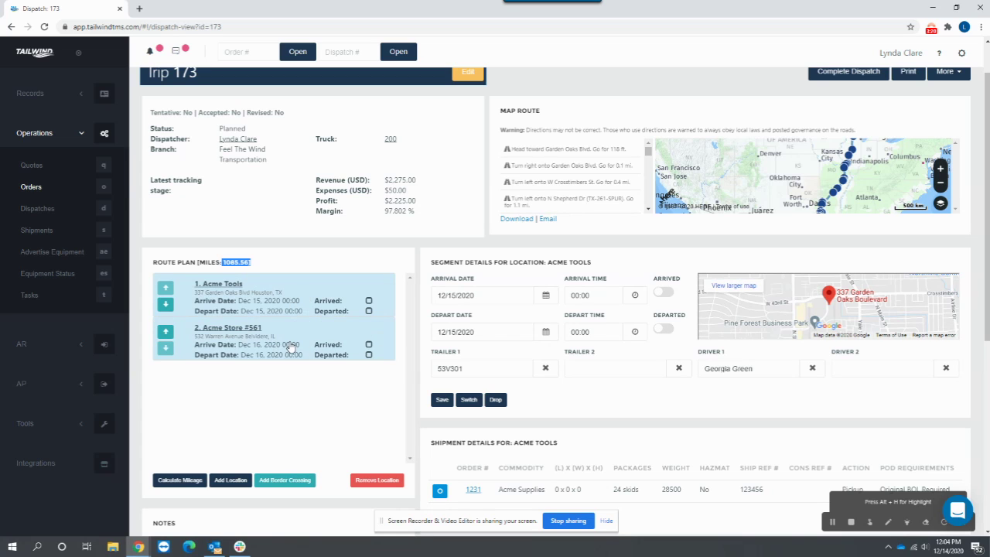
{"action": "left_click", "coordinate": [442, 399]}
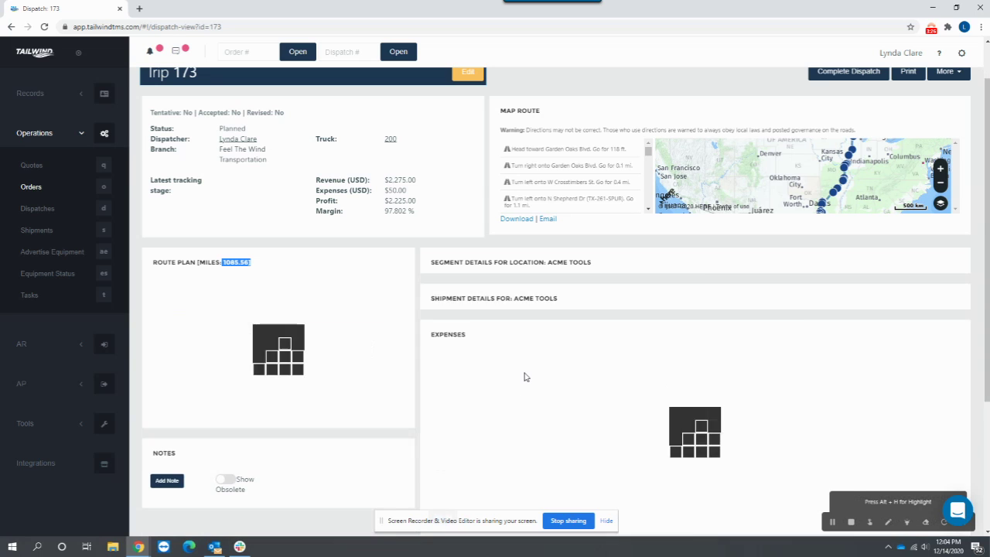
Check that the driver expense subtotal is now $542.78
{"action": "scroll", "coordinate": [523, 377], "scroll_direction": "down", "scroll_amount": 3}
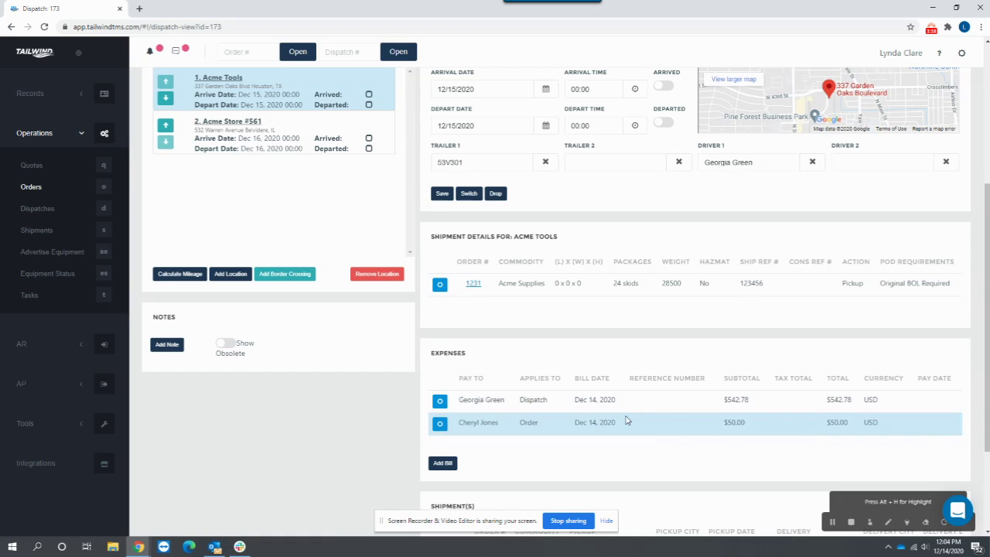
{"action": "left_click_drag", "start_coordinate": [752, 401], "coordinate": [724, 406]}
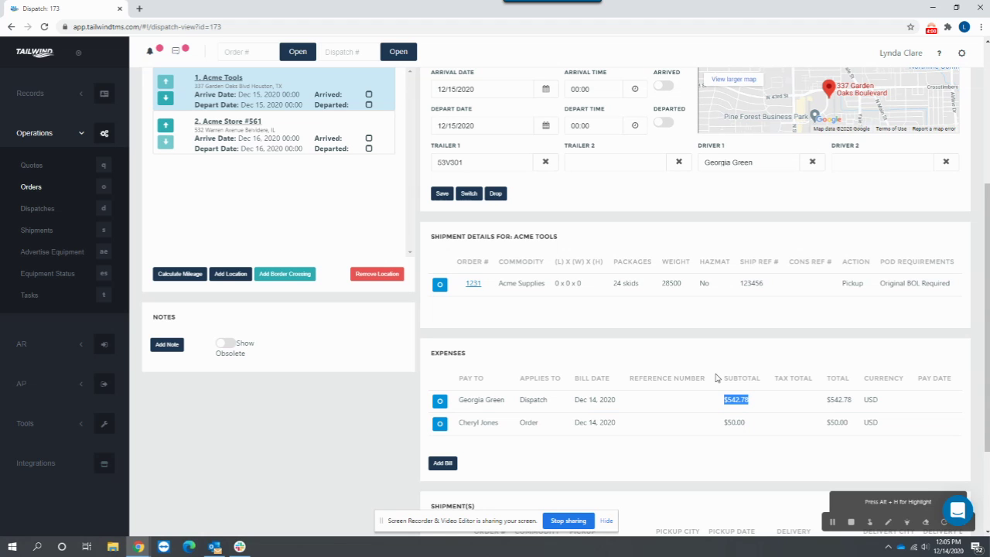
{"action": "scroll", "coordinate": [715, 377], "scroll_direction": "up", "scroll_amount": 2}
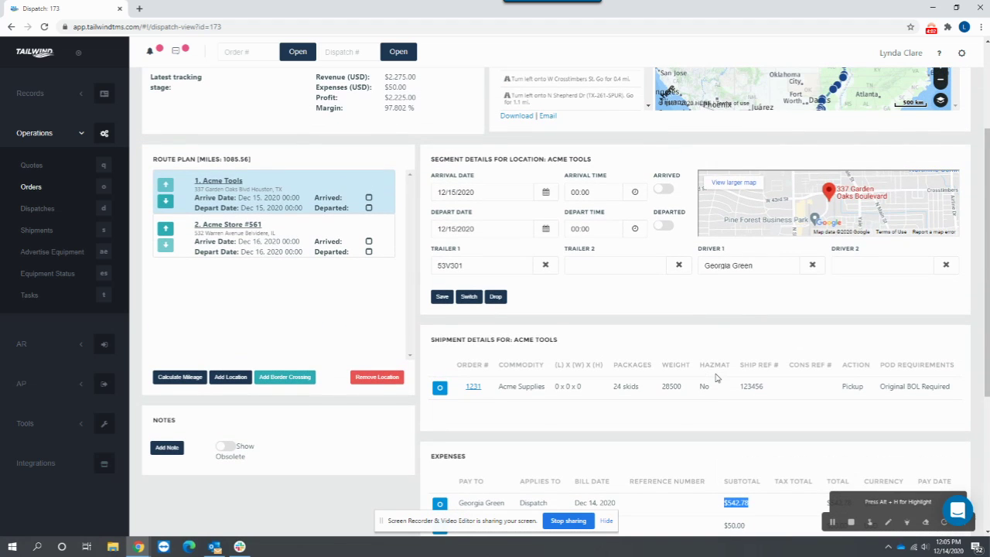
{"action": "scroll", "coordinate": [716, 378], "scroll_direction": "up", "scroll_amount": 3}
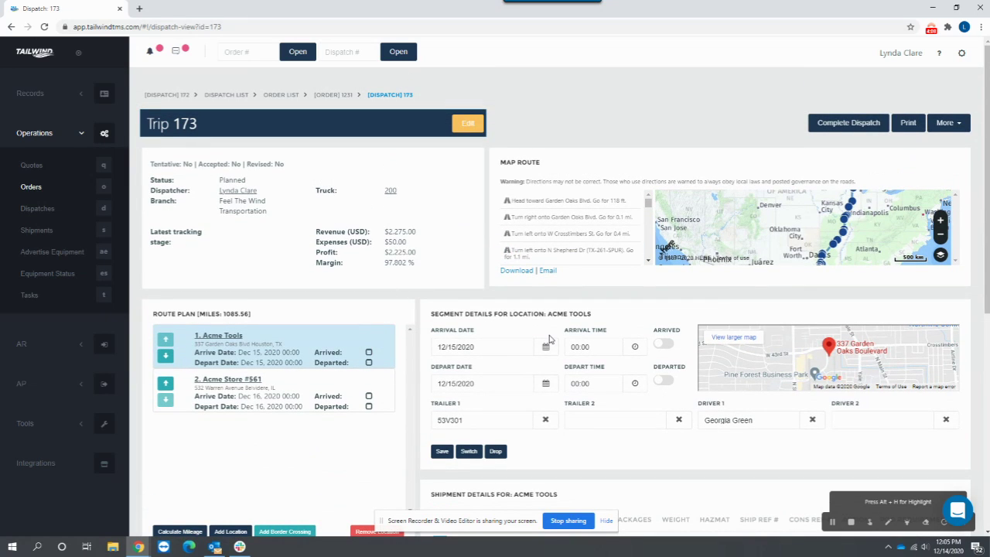
Print the trip manifest and check trip number 173 and trailer 53V301
{"action": "left_click", "coordinate": [909, 123]}
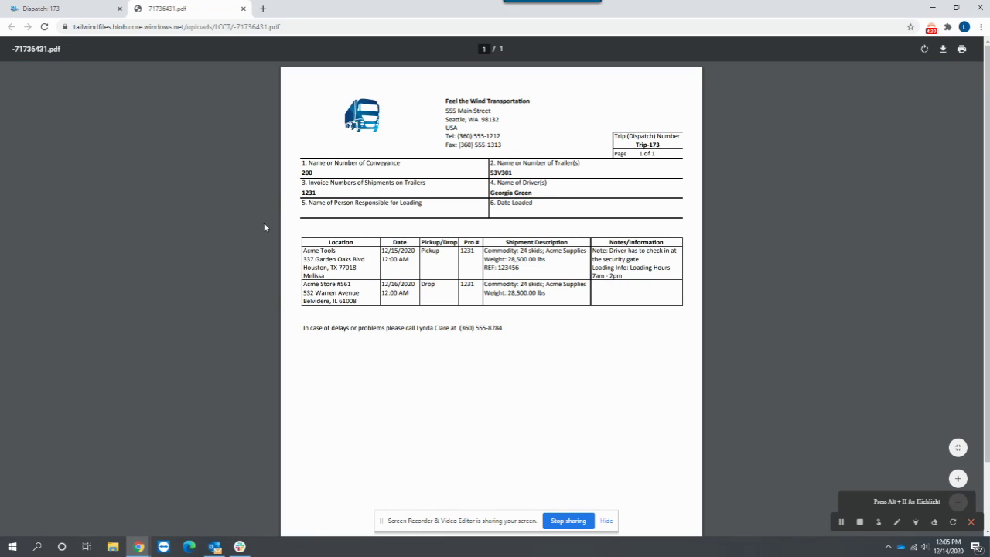
{"action": "left_click_drag", "start_coordinate": [612, 193], "coordinate": [652, 144]}
{"action": "double_click", "coordinate": [654, 145]}
{"action": "left_click", "coordinate": [311, 174]}
{"action": "left_click_drag", "start_coordinate": [516, 172], "coordinate": [493, 172]}
Review the manifest's Pickup and Drop rows, then return to Trip 173 without printing
{"action": "left_click_drag", "start_coordinate": [440, 252], "coordinate": [419, 253]}
{"action": "left_click_drag", "start_coordinate": [483, 253], "coordinate": [534, 261]}
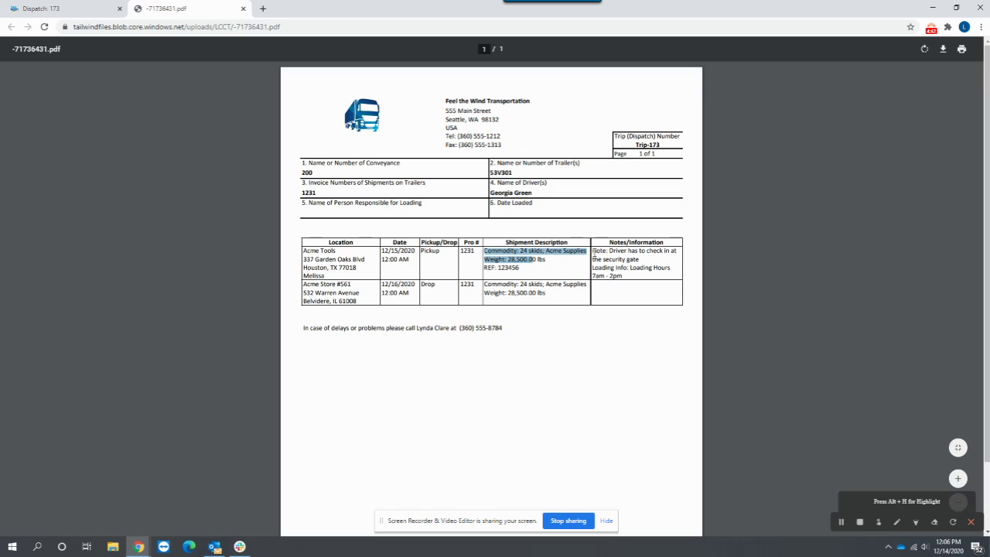
{"action": "left_click_drag", "start_coordinate": [593, 252], "coordinate": [679, 275]}
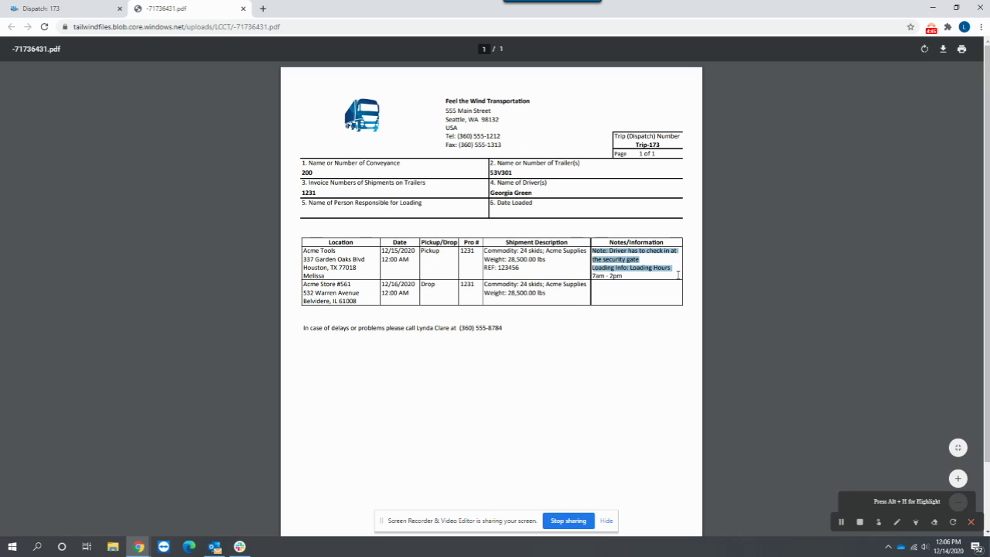
{"action": "left_click", "coordinate": [659, 268]}
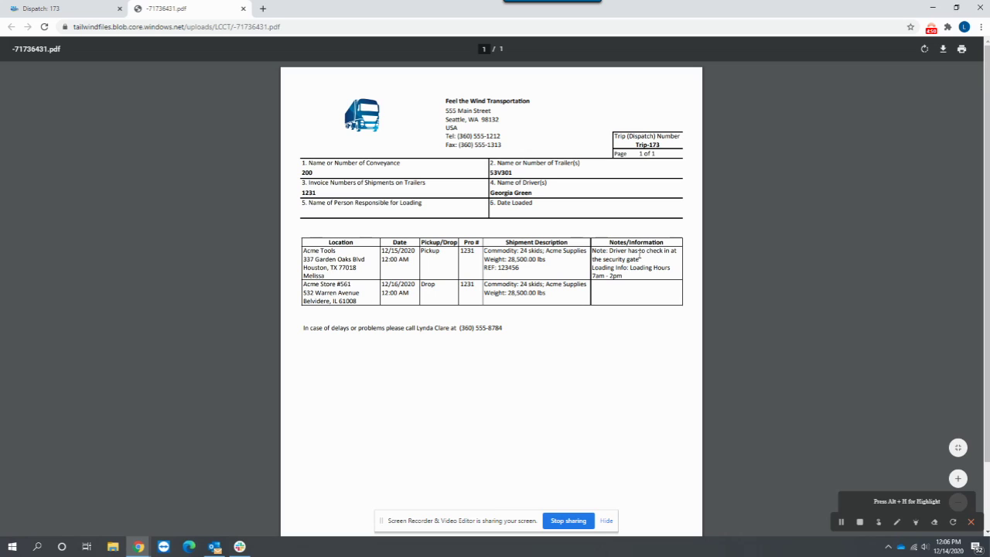
{"action": "left_click_drag", "start_coordinate": [438, 284], "coordinate": [422, 284]}
{"action": "left_click", "coordinate": [80, 19]}
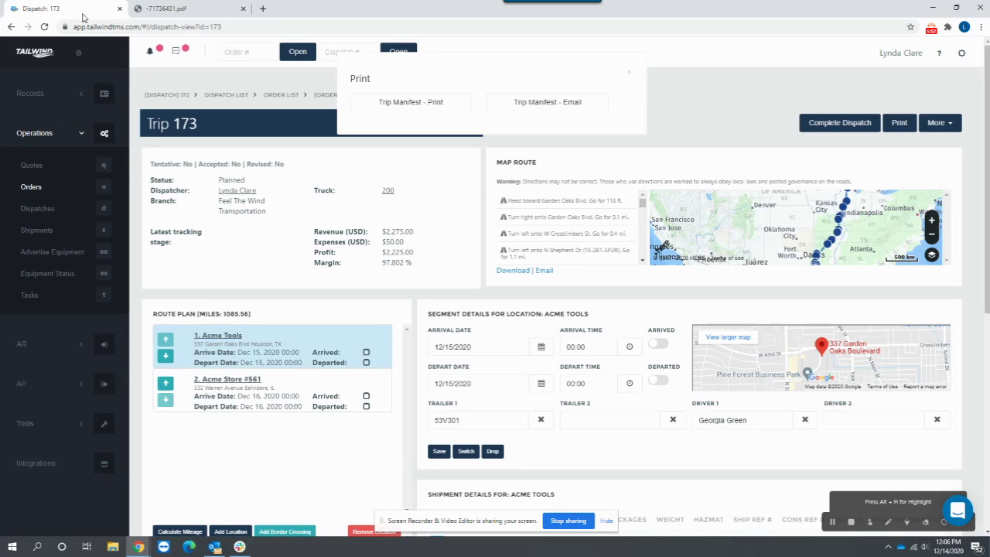
{"action": "left_click", "coordinate": [631, 76]}
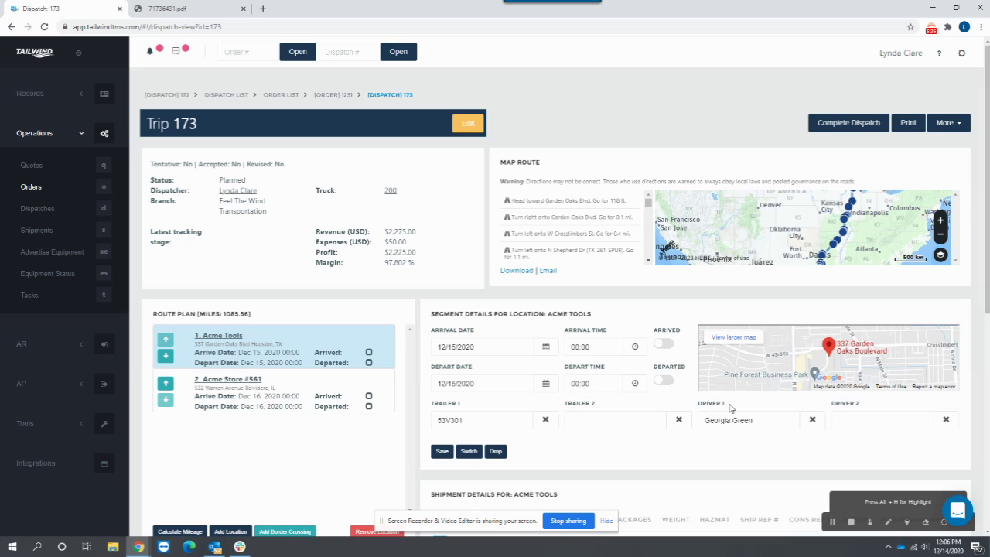
{"action": "left_click_drag", "start_coordinate": [730, 410], "coordinate": [696, 409]}
{"action": "left_click", "coordinate": [442, 451]}
{"action": "left_click", "coordinate": [192, 12]}
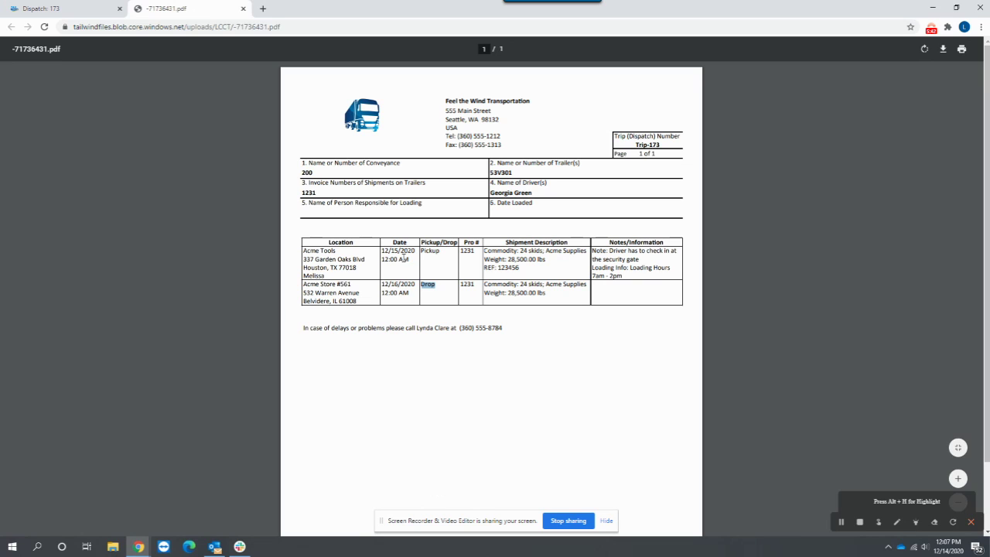
{"action": "left_click", "coordinate": [103, 13]}
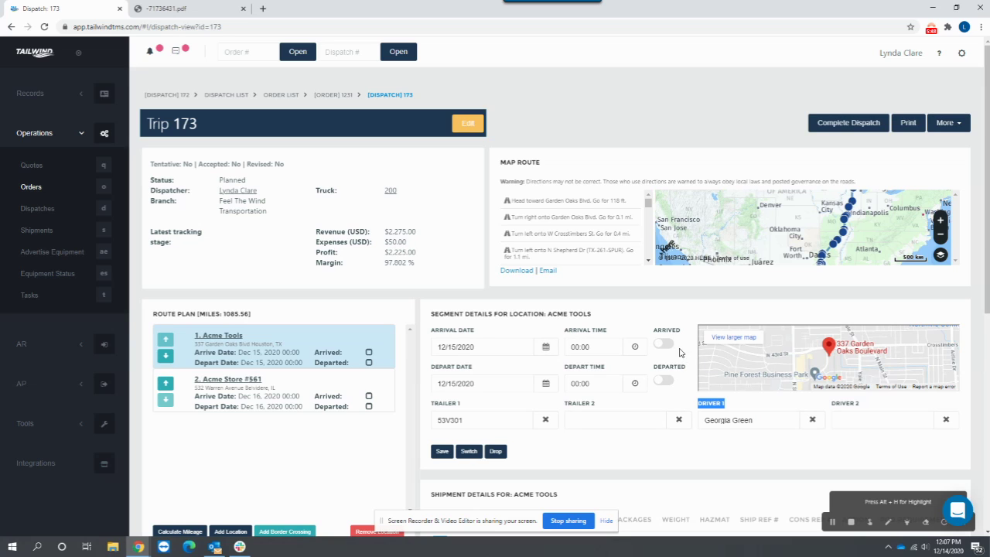
Mark the Acme Tools stop Arrived with an arrival time of 07:38
{"action": "left_click", "coordinate": [298, 352]}
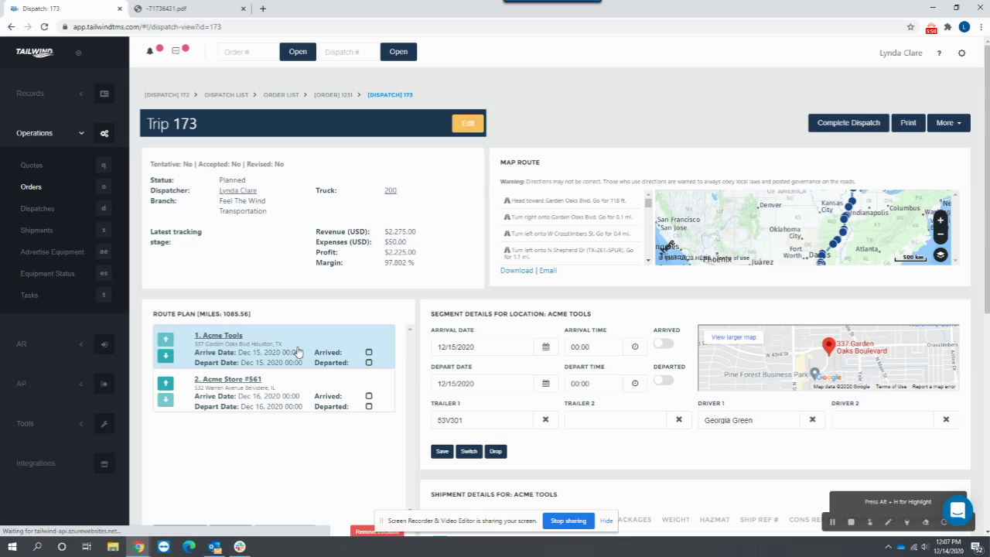
{"action": "left_click", "coordinate": [667, 345]}
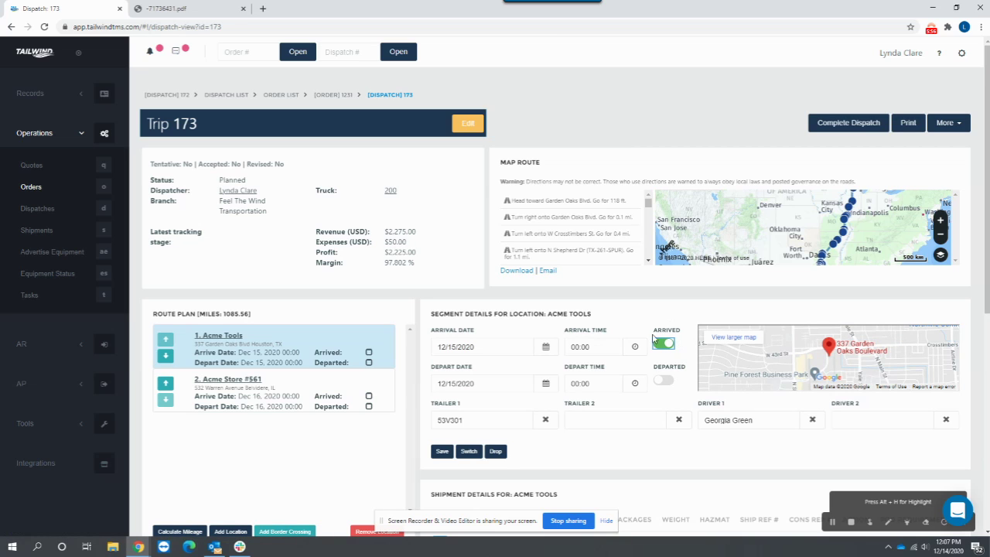
{"action": "left_click", "coordinate": [594, 347]}
{"action": "type", "text": "07:38"}
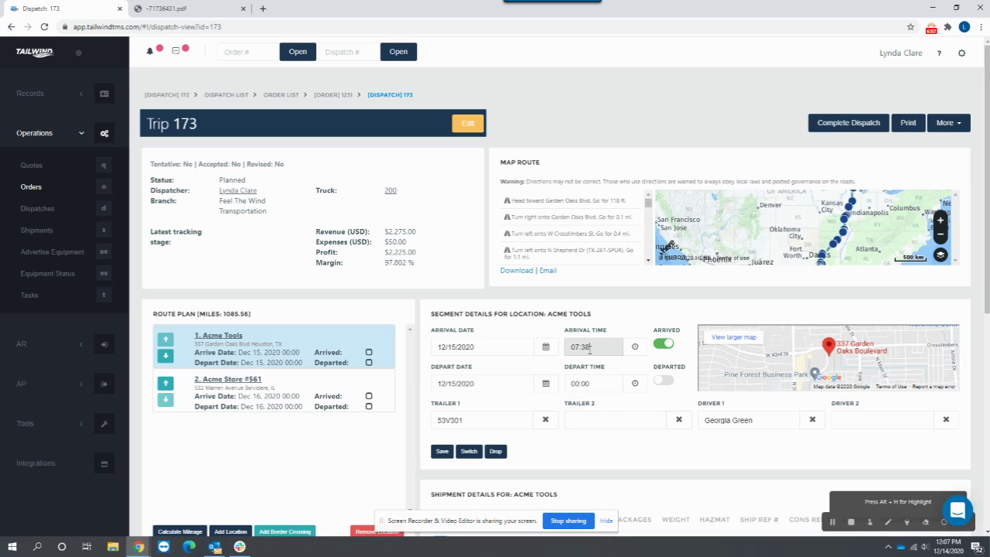
{"action": "left_click_drag", "start_coordinate": [612, 331], "coordinate": [563, 333]}
{"action": "left_click_drag", "start_coordinate": [611, 373], "coordinate": [566, 374]}
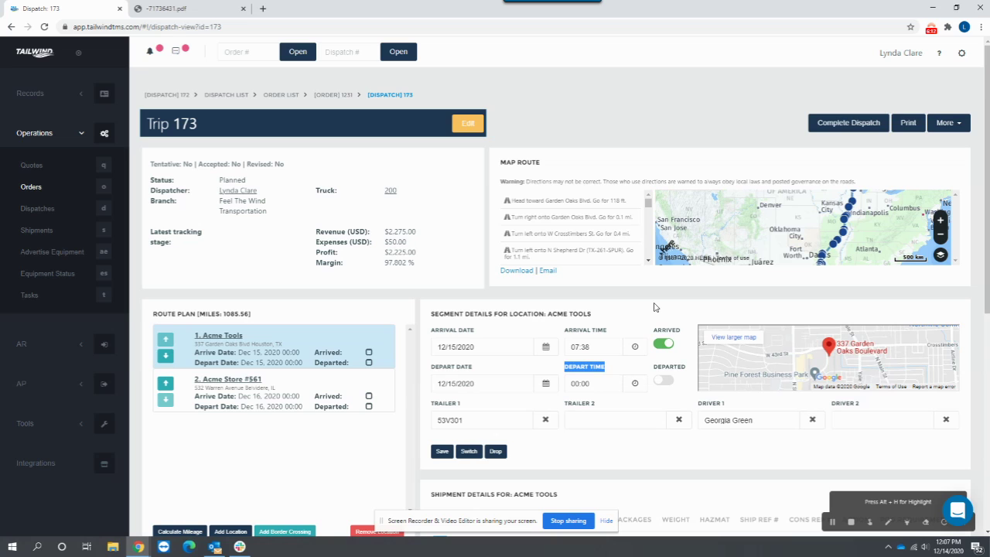
Switch on Arrived and Departed for Acme Store #561, dated 12/16/2020 at 00:00
{"action": "left_click", "coordinate": [311, 391]}
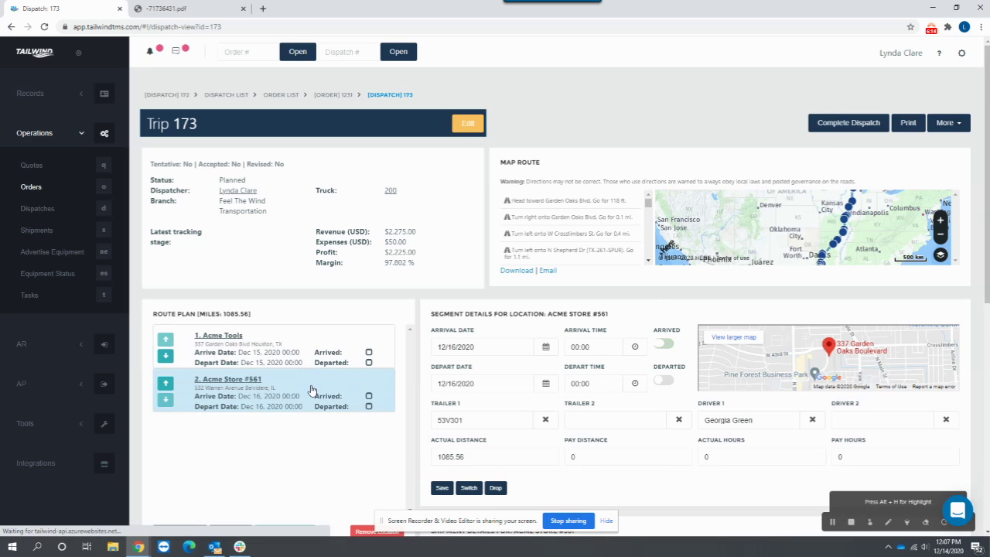
{"action": "left_click", "coordinate": [670, 382]}
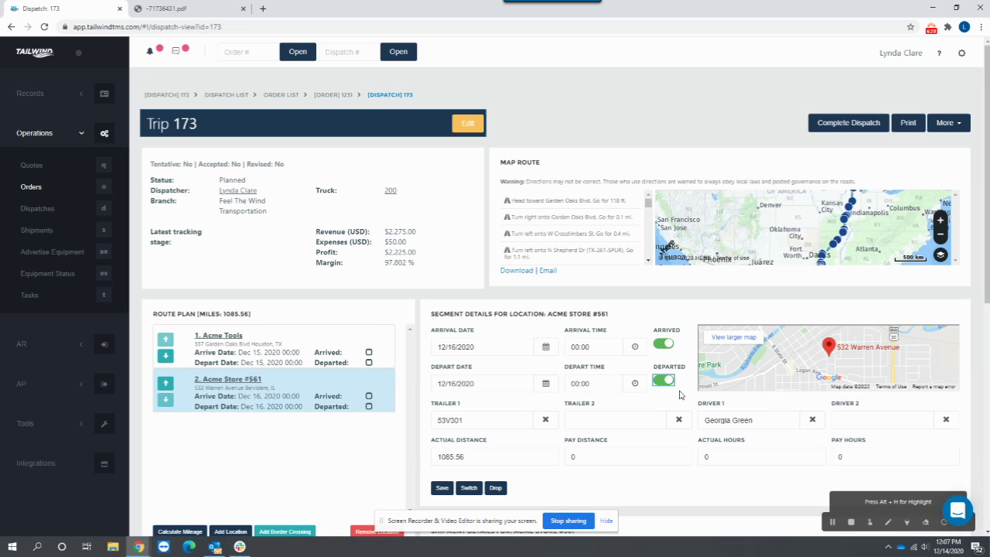
{"action": "scroll", "coordinate": [681, 395], "scroll_direction": "down", "scroll_amount": 3}
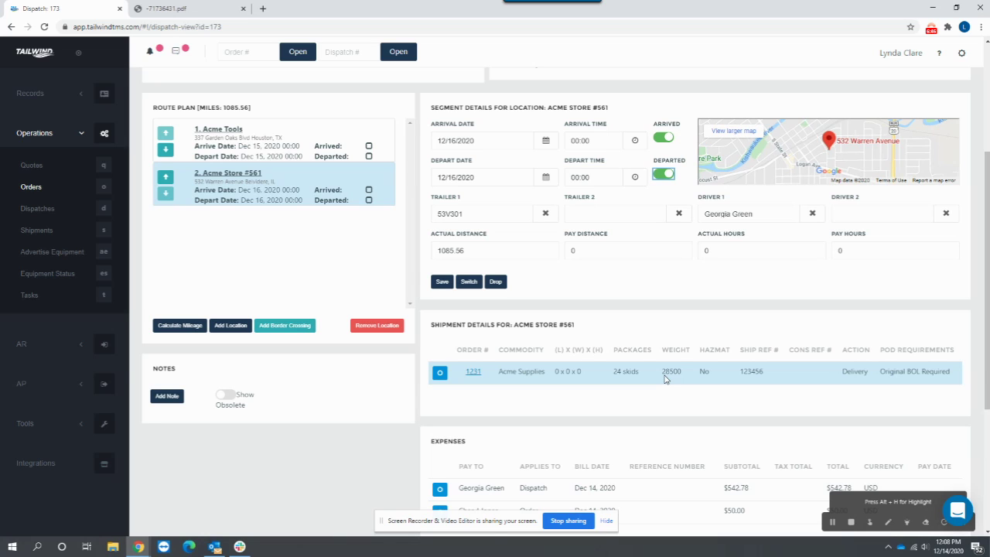
{"action": "scroll", "coordinate": [597, 317], "scroll_direction": "up", "scroll_amount": 3}
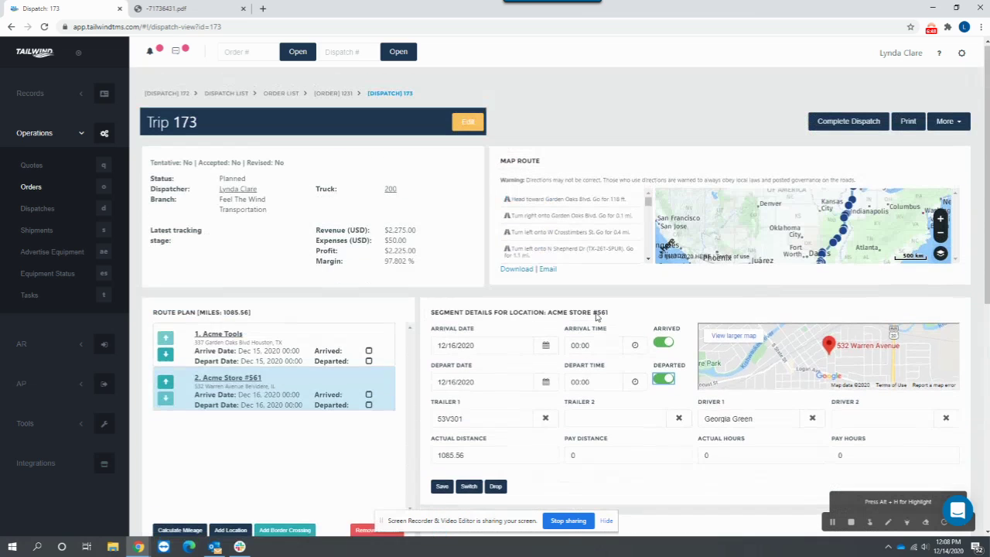
Delete the Trip 173 record along with its related bills
{"action": "left_click", "coordinate": [951, 126]}
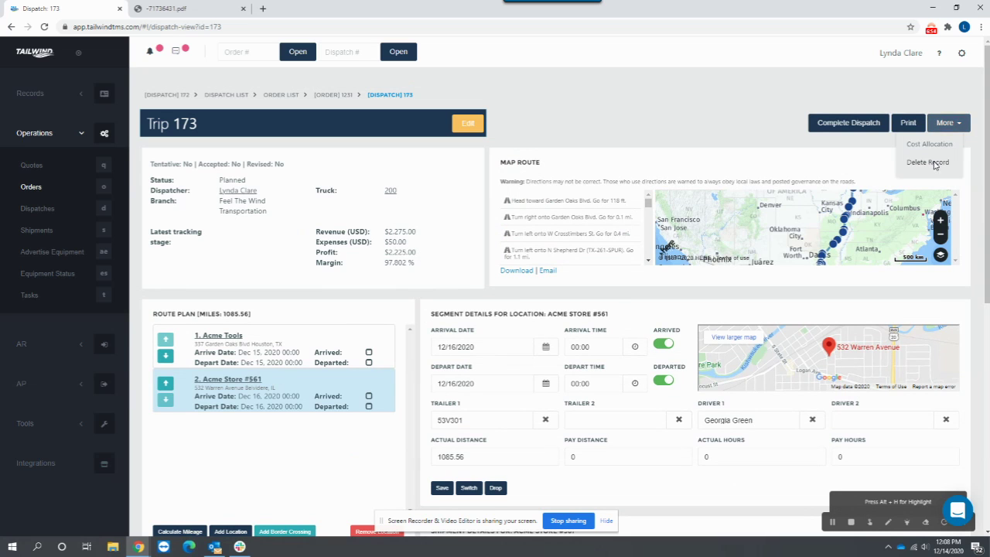
{"action": "left_click", "coordinate": [932, 163]}
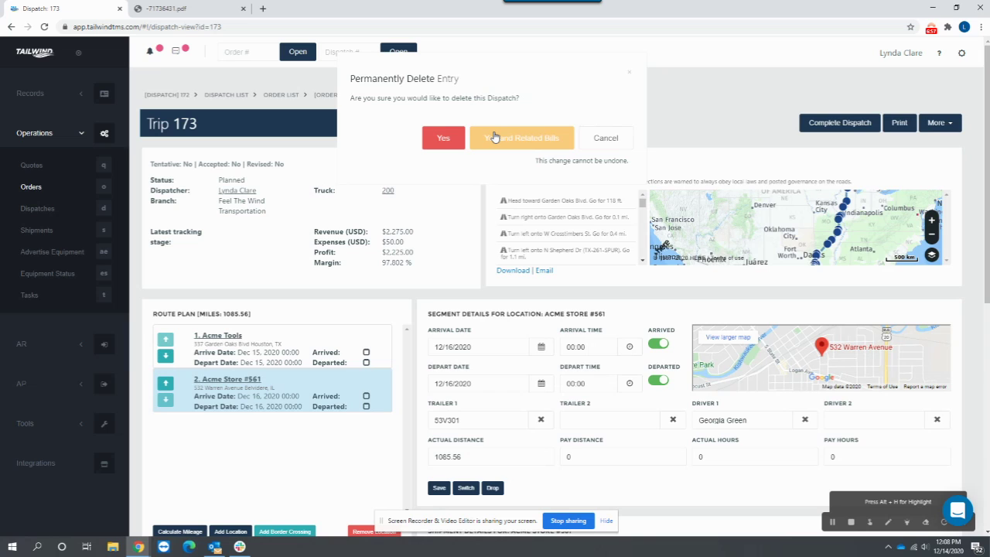
{"action": "left_click", "coordinate": [529, 142]}
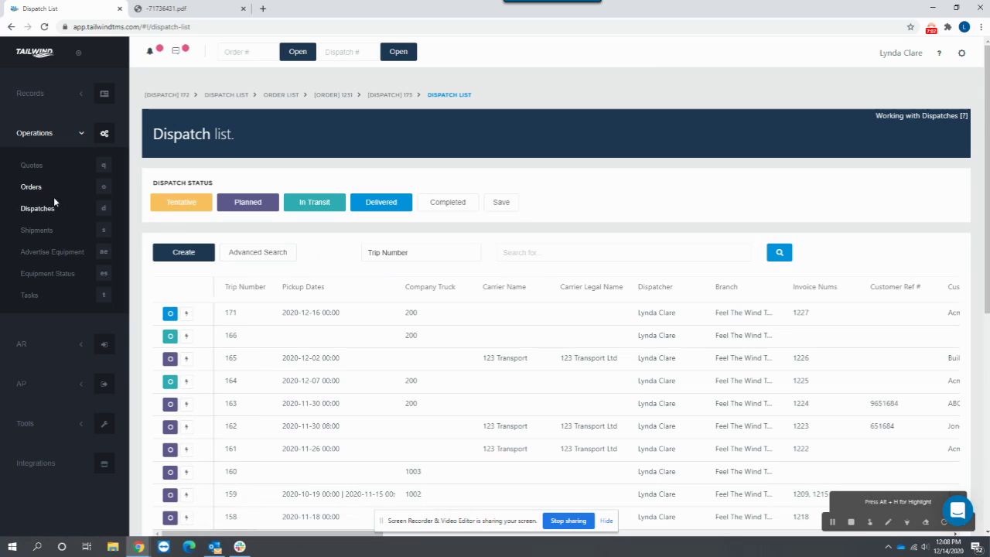
Reopen order 1231 and create new Company Truck dispatch 174 for all its shipments
{"action": "left_click", "coordinate": [31, 187]}
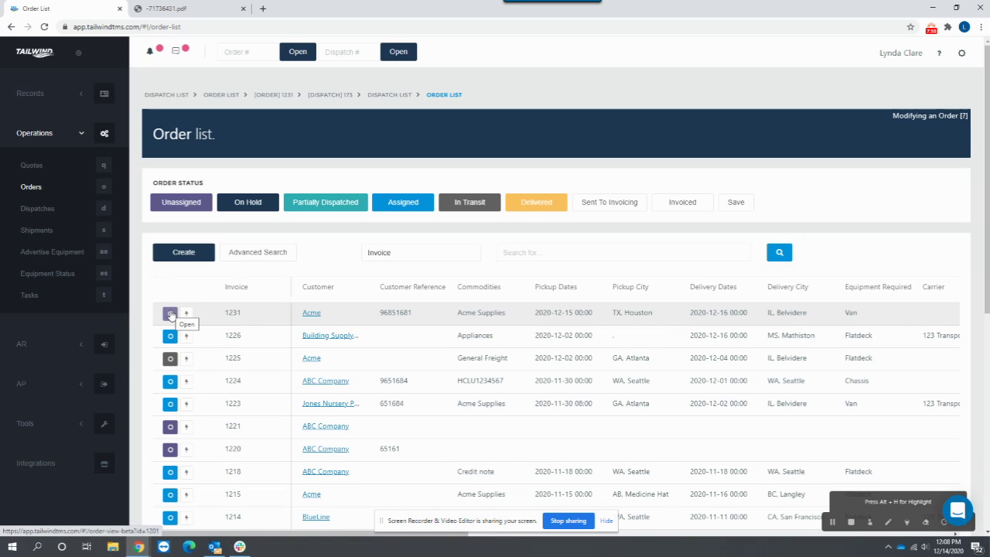
{"action": "left_click", "coordinate": [170, 314]}
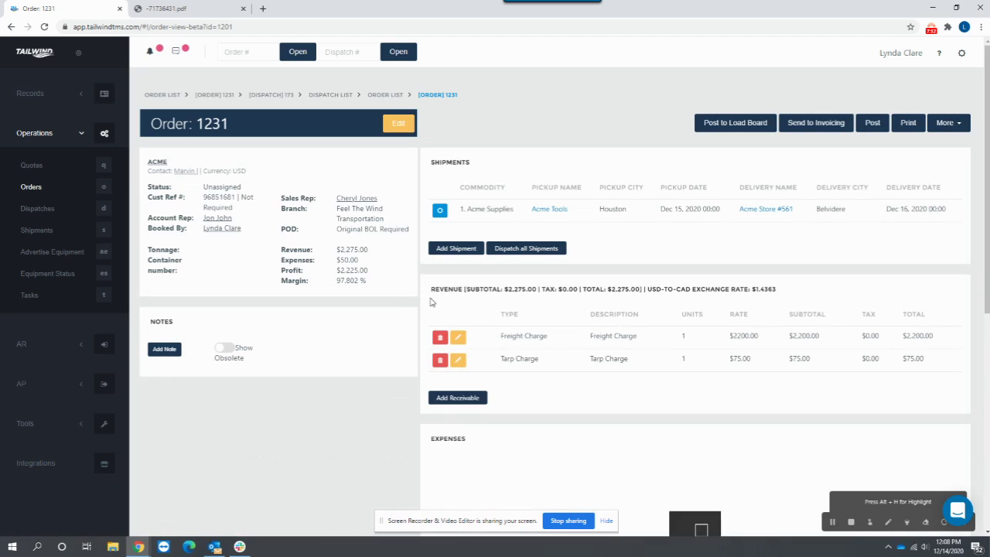
{"action": "left_click", "coordinate": [545, 249]}
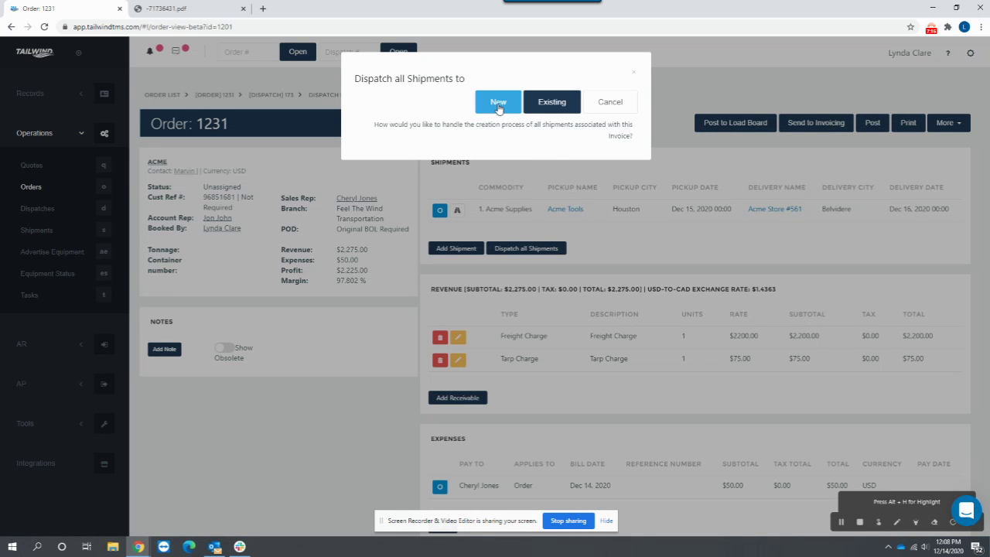
{"action": "left_click", "coordinate": [498, 102]}
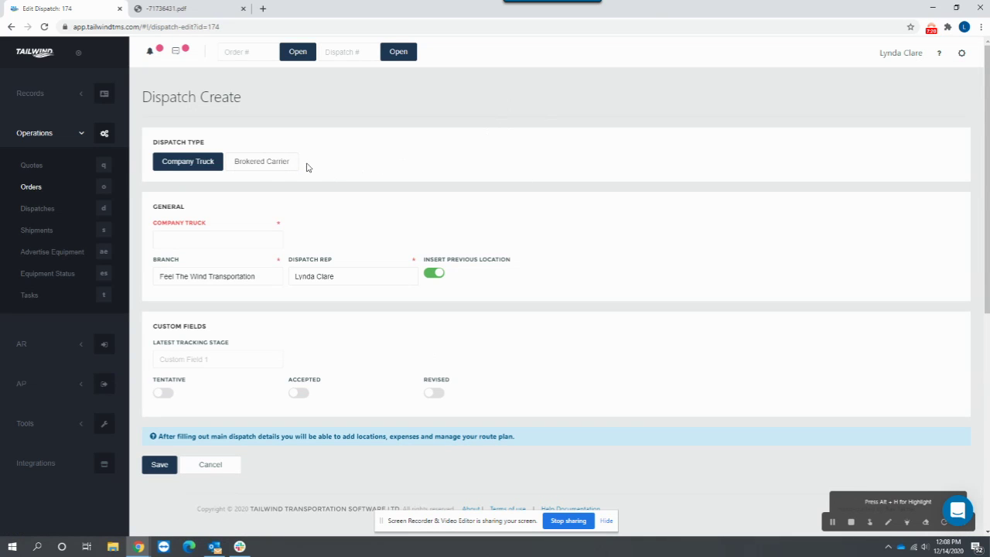
Make the dispatch a Brokered Carrier load with 123 Transport and a carrier contact
{"action": "left_click", "coordinate": [256, 163]}
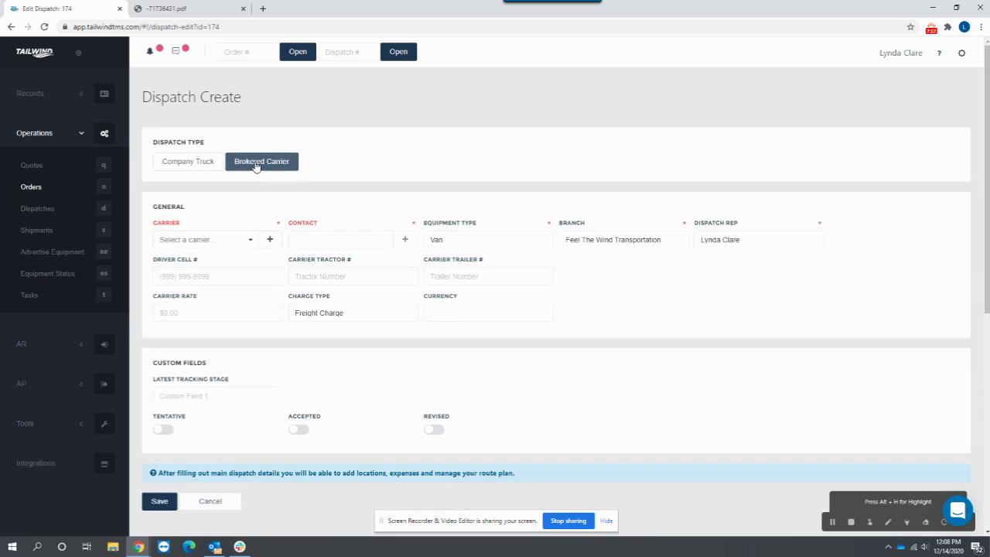
{"action": "left_click", "coordinate": [230, 241]}
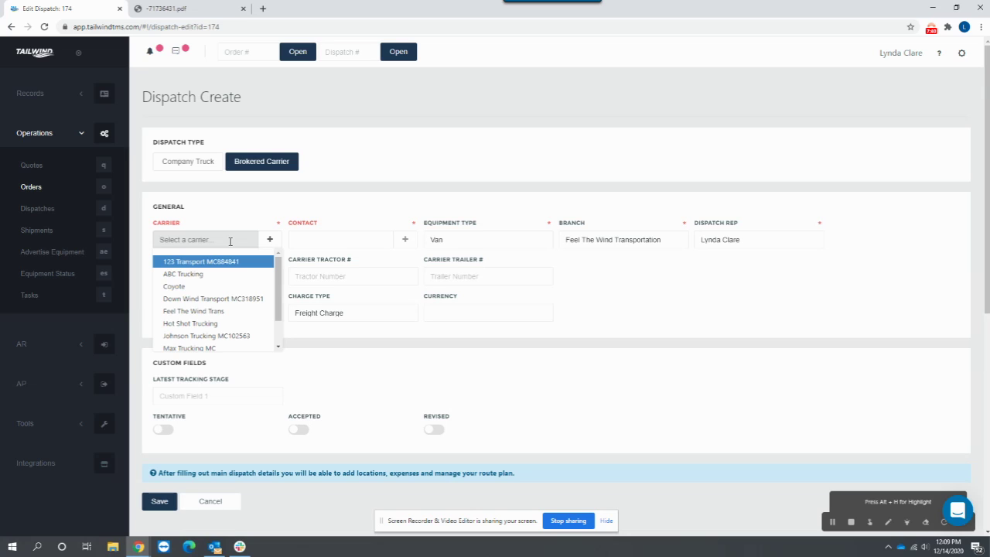
{"action": "left_click", "coordinate": [196, 262]}
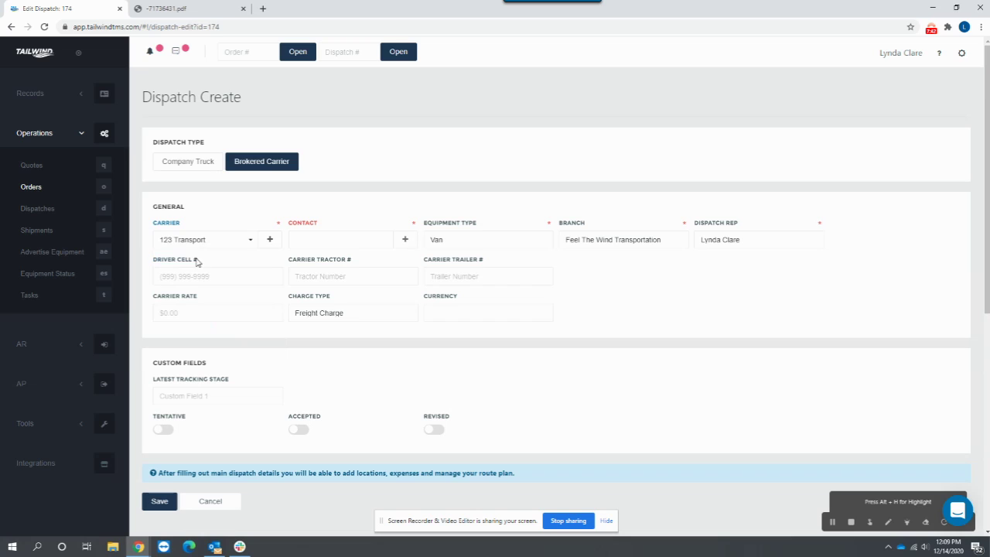
{"action": "left_click", "coordinate": [317, 246]}
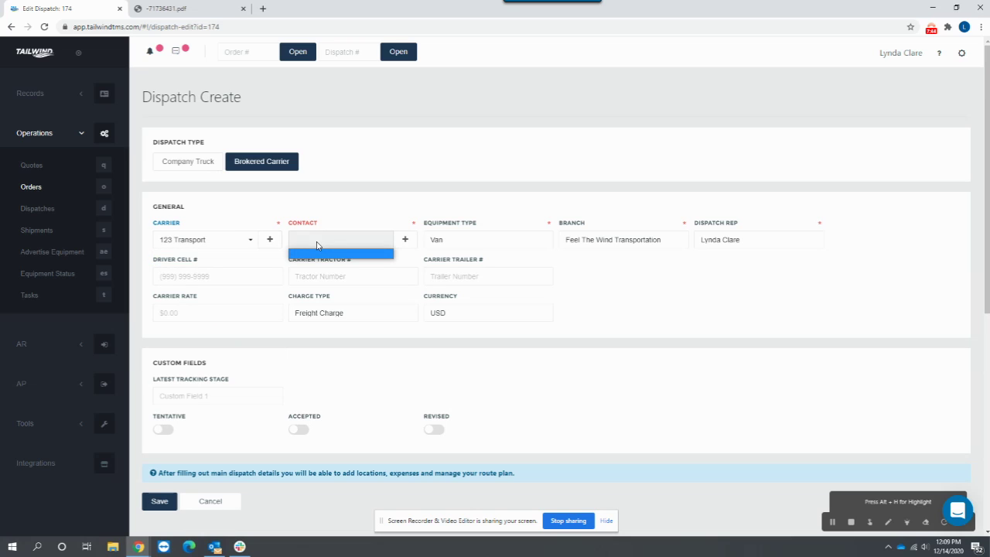
{"action": "left_click", "coordinate": [318, 246]}
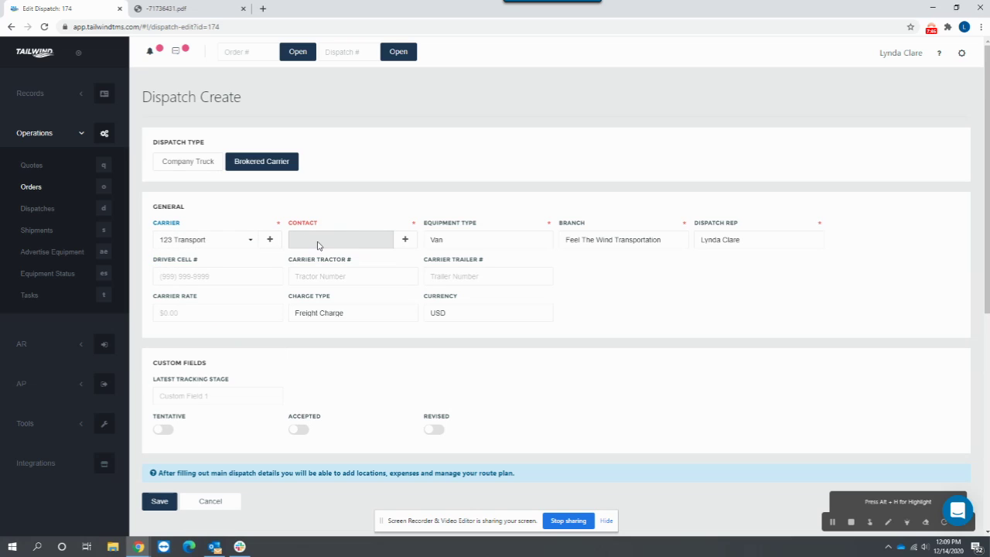
{"action": "left_click", "coordinate": [339, 244]}
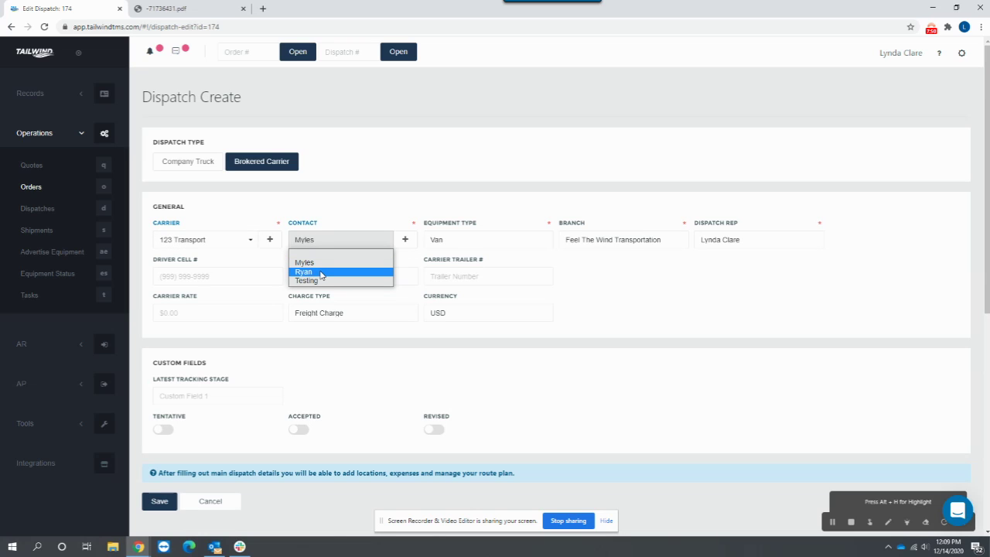
{"action": "left_click", "coordinate": [322, 272]}
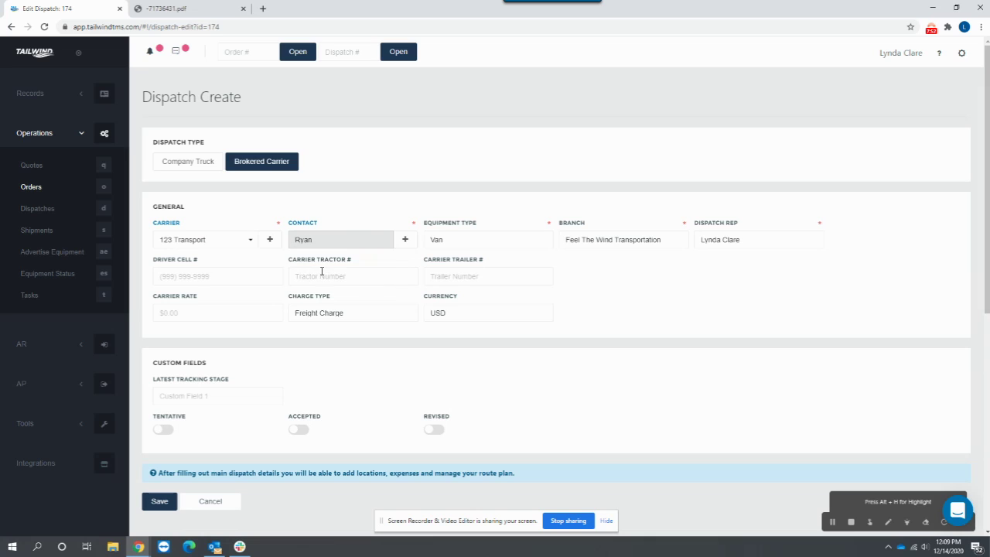
Highlight the equipment type, driver cell, carrier tractor and trailer number fields
{"action": "left_click_drag", "start_coordinate": [477, 225], "coordinate": [424, 229]}
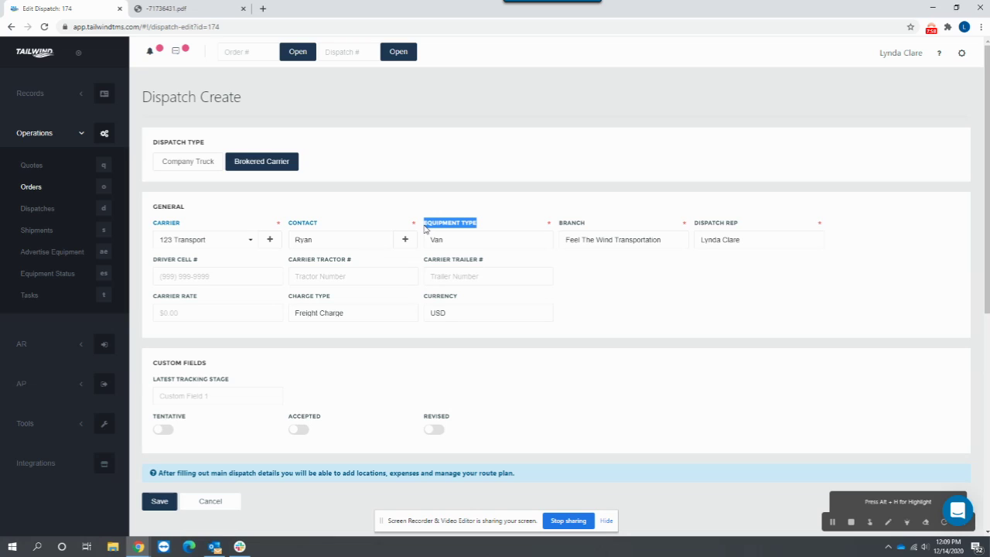
{"action": "left_click", "coordinate": [187, 262]}
{"action": "triple_click", "coordinate": [186, 262]}
{"action": "left_click_drag", "start_coordinate": [356, 260], "coordinate": [285, 267]}
{"action": "left_click_drag", "start_coordinate": [486, 260], "coordinate": [423, 263]}
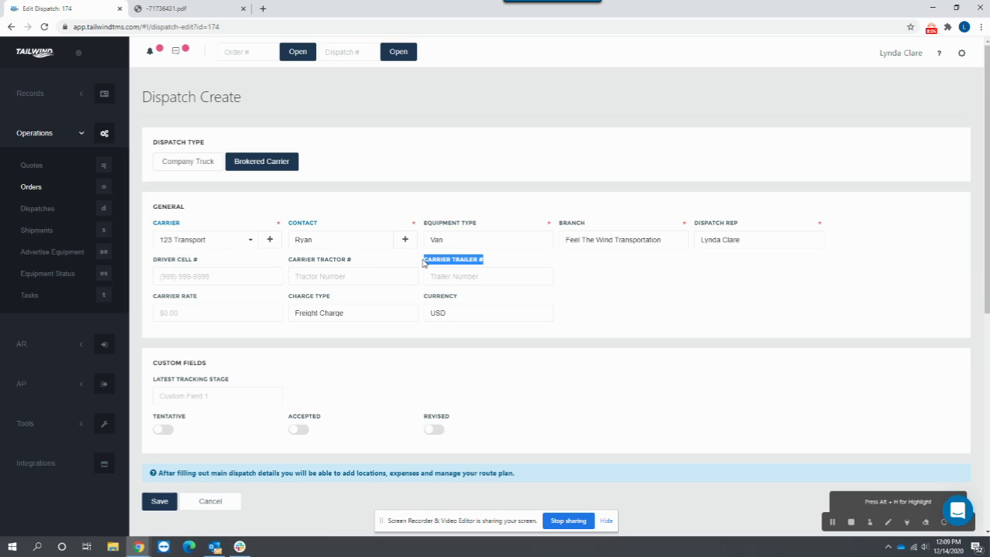
Set the carrier rate to 1850.00 with charge type Brokered Carrier Expense
{"action": "left_click", "coordinate": [181, 314]}
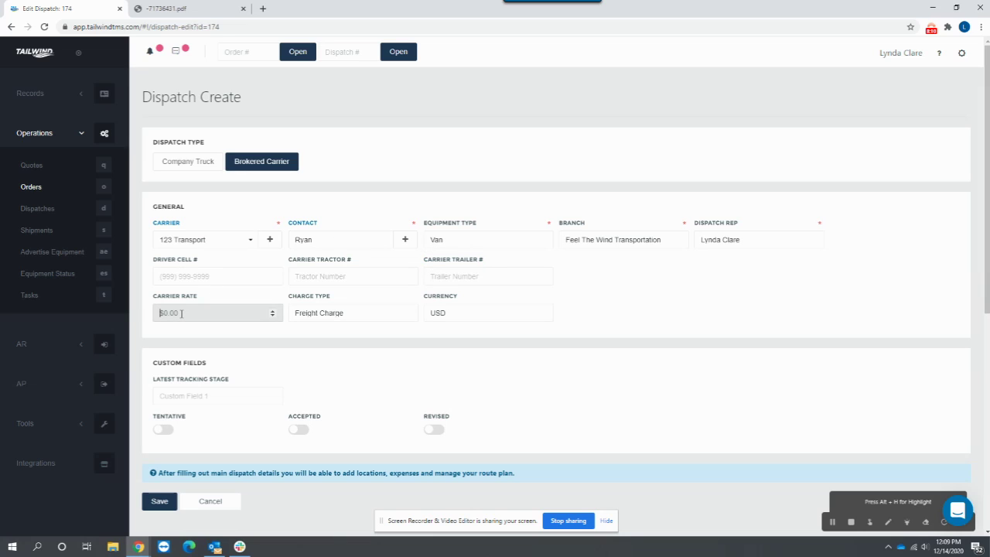
{"action": "type", "text": "1850.00"}
{"action": "left_click", "coordinate": [355, 314]}
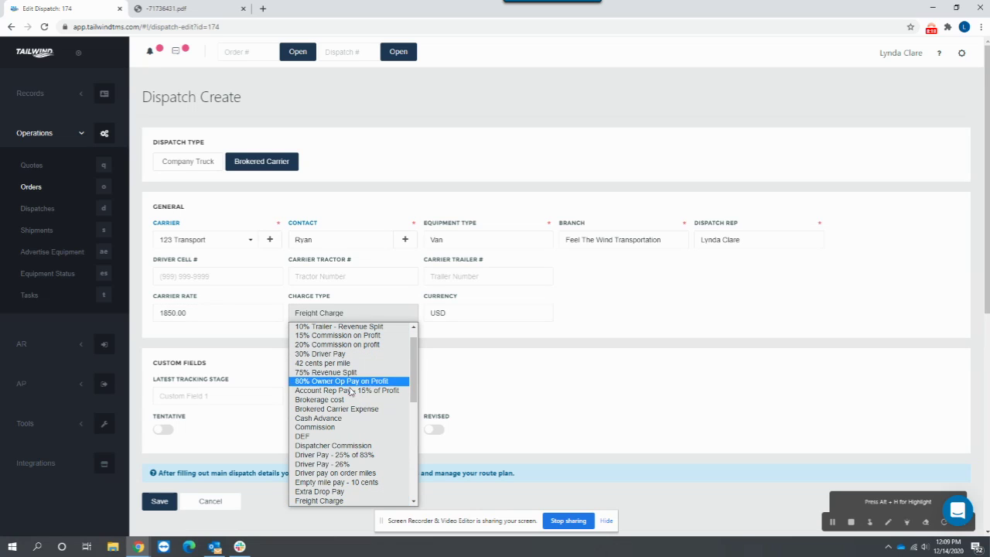
{"action": "left_click", "coordinate": [352, 408]}
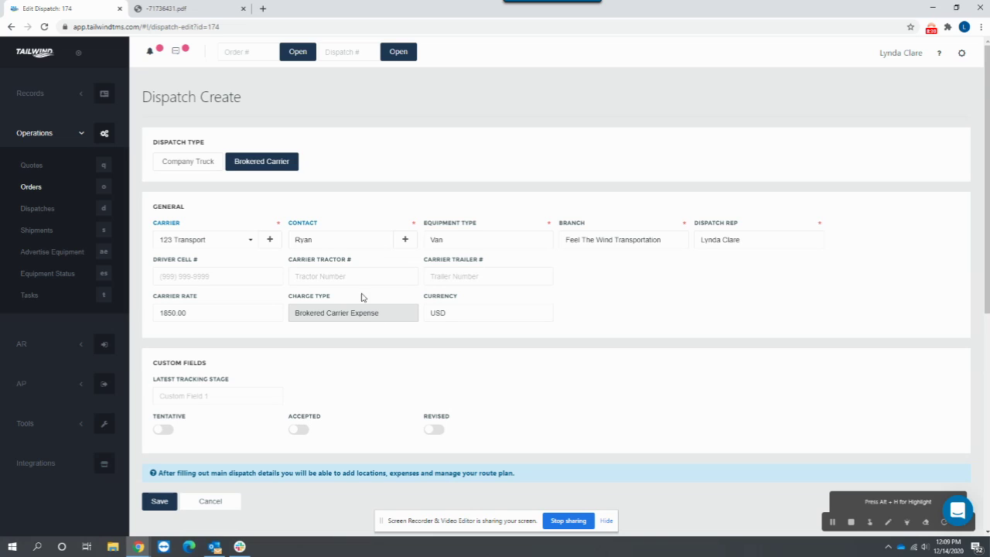
Save the brokered dispatch as Trip 174 and bring up its load confirmation print options
{"action": "left_click", "coordinate": [157, 507]}
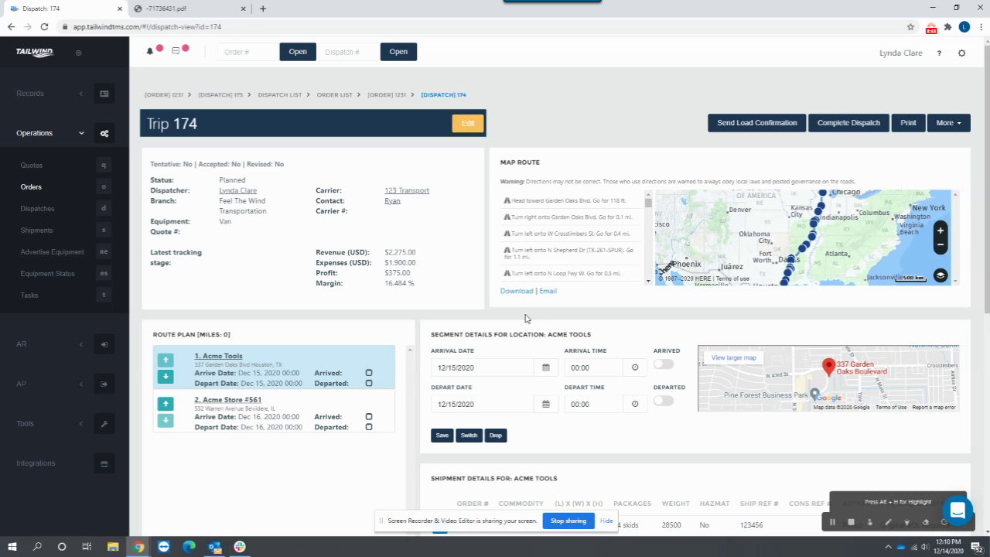
{"action": "left_click", "coordinate": [908, 123]}
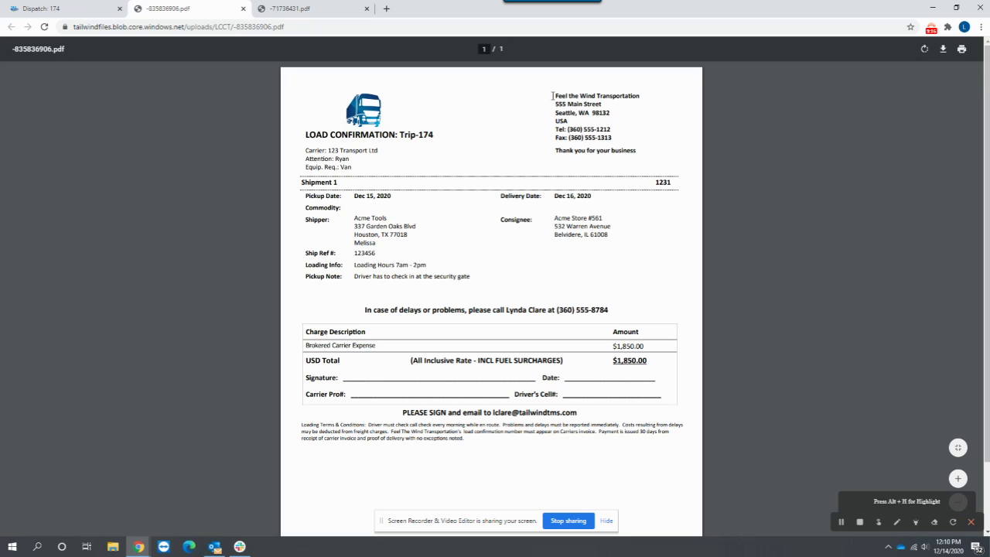
Highlight the company address, trip number 174, Dec 15, 2020 pickup date, shipper address and security-gate note
{"action": "left_click_drag", "start_coordinate": [554, 95], "coordinate": [421, 130]}
{"action": "double_click", "coordinate": [424, 133]}
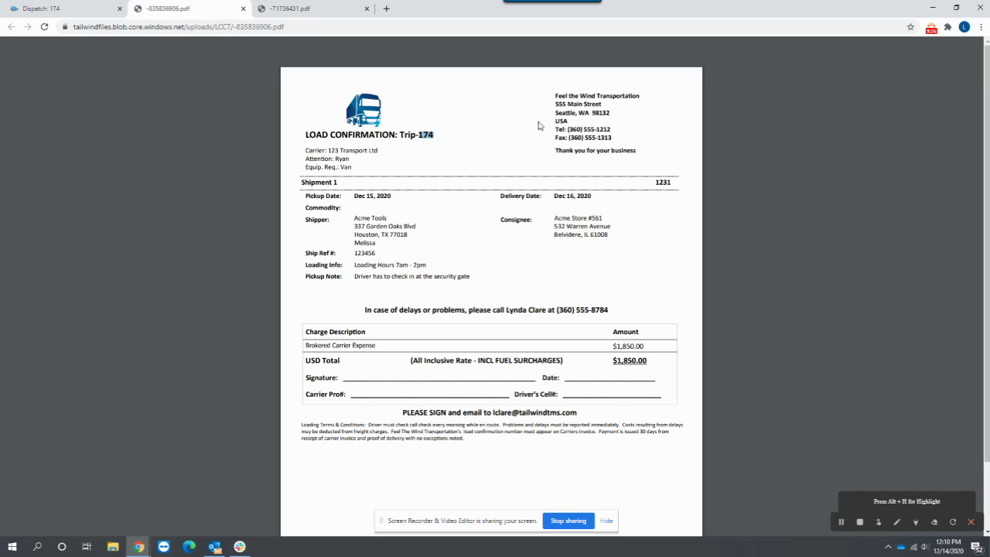
{"action": "left_click_drag", "start_coordinate": [353, 195], "coordinate": [392, 195]}
{"action": "left_click_drag", "start_coordinate": [359, 225], "coordinate": [388, 235]}
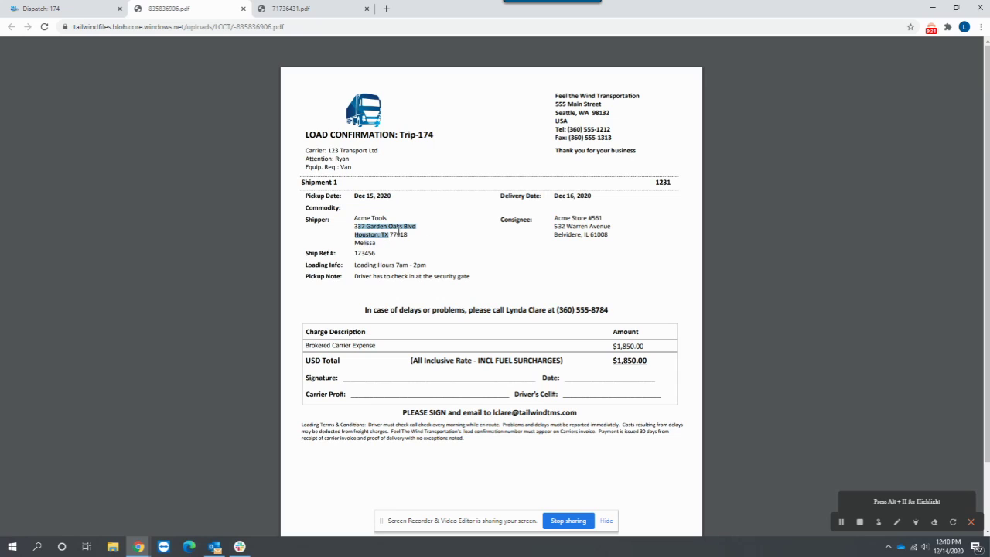
{"action": "left_click_drag", "start_coordinate": [353, 276], "coordinate": [434, 263]}
{"action": "left_click", "coordinate": [355, 277]}
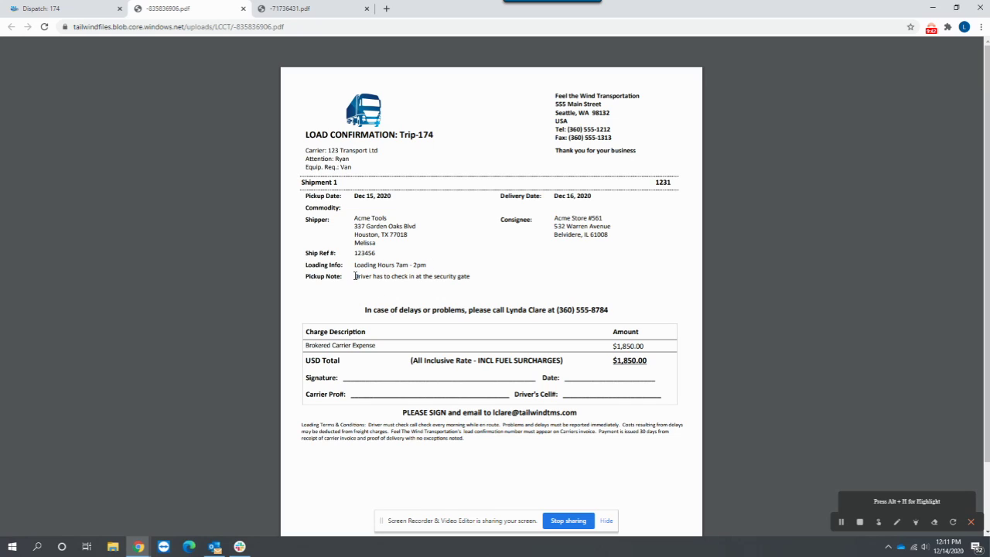
{"action": "left_click_drag", "start_coordinate": [355, 277], "coordinate": [471, 277]}
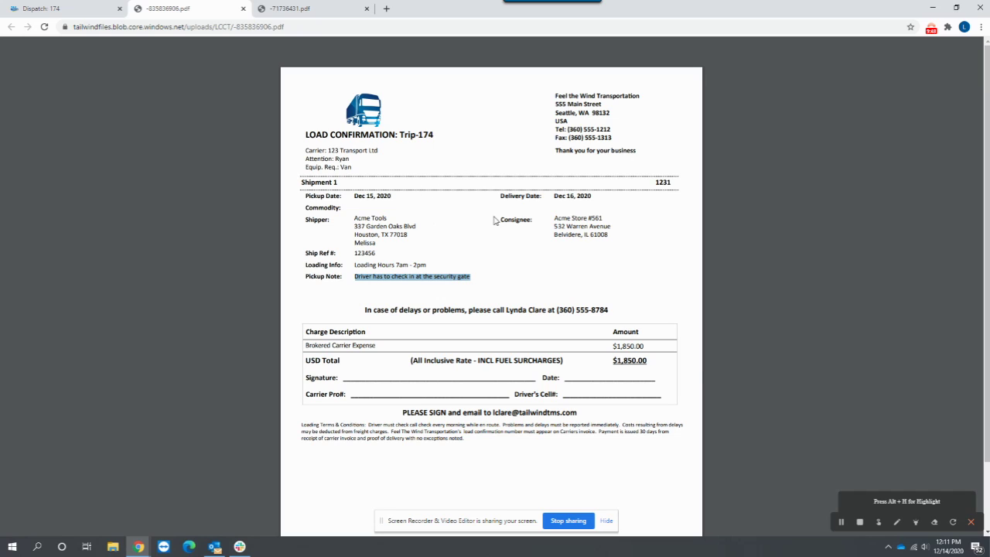
Highlight the $1,850.00 carrier expense and the loading terms and conditions paragraph
{"action": "left_click_drag", "start_coordinate": [612, 346], "coordinate": [645, 349]}
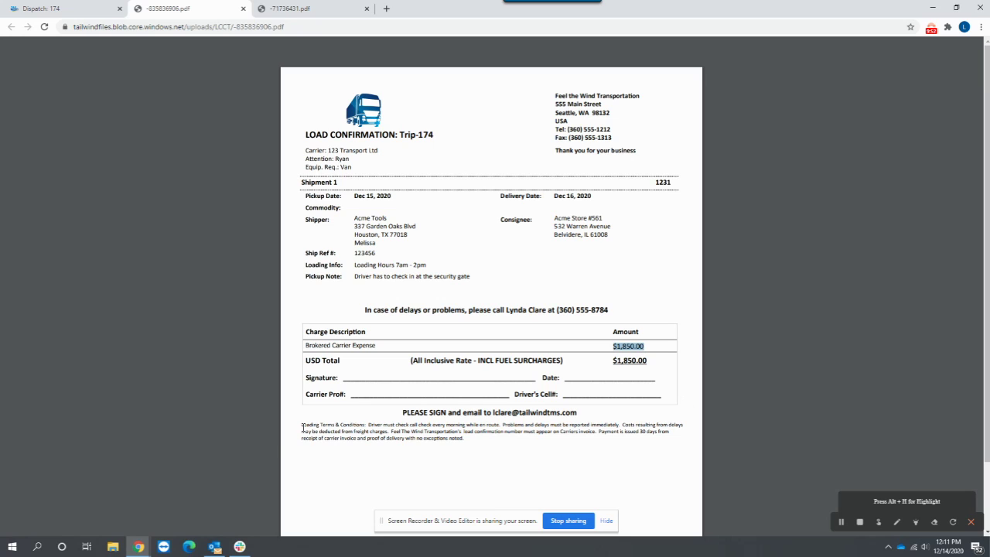
{"action": "left_click", "coordinate": [332, 427]}
{"action": "left_click_drag", "start_coordinate": [333, 428], "coordinate": [453, 437]}
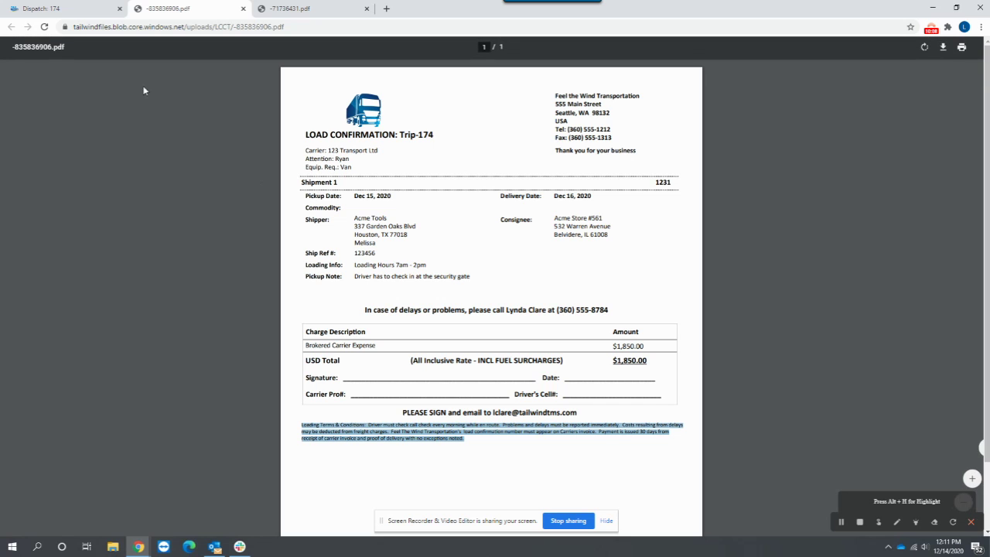
Return to the Trip 174 tab and dismiss the load confirmation print choices
{"action": "left_click", "coordinate": [108, 11]}
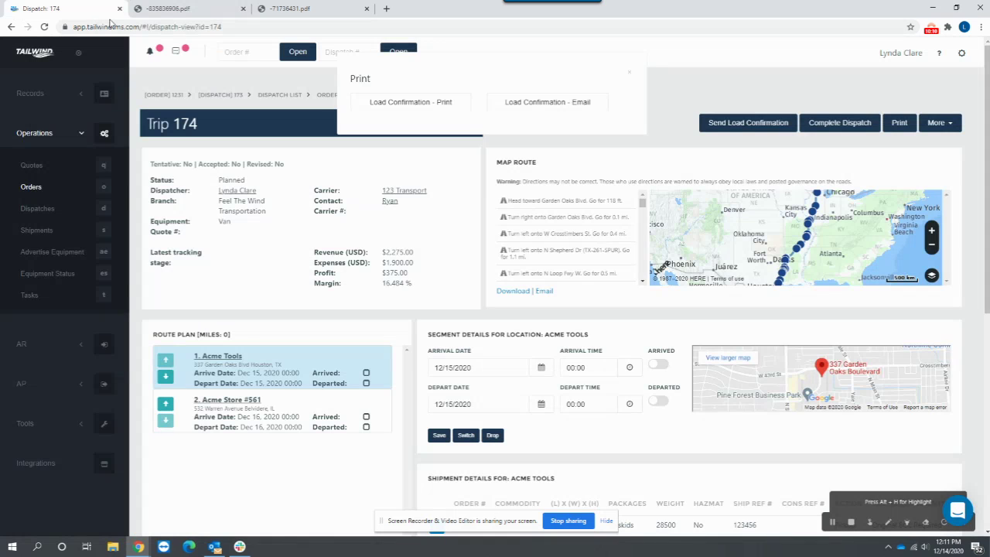
{"action": "left_click", "coordinate": [630, 74]}
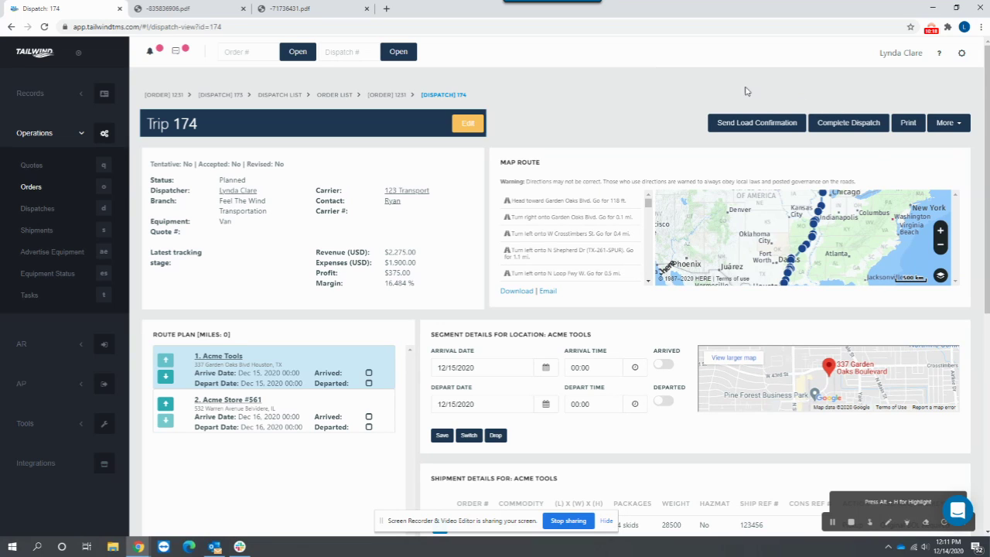
{"action": "left_click", "coordinate": [908, 122]}
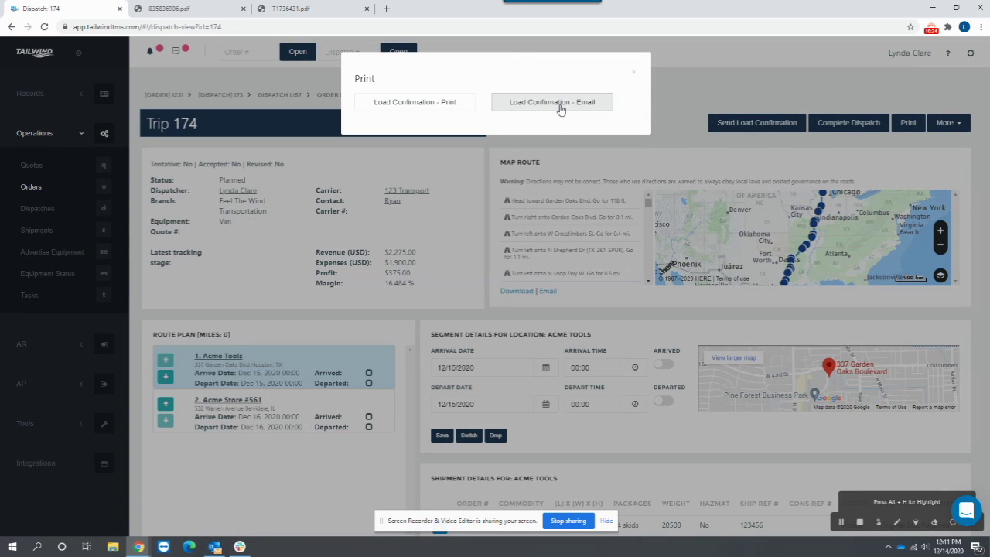
{"action": "left_click", "coordinate": [634, 75]}
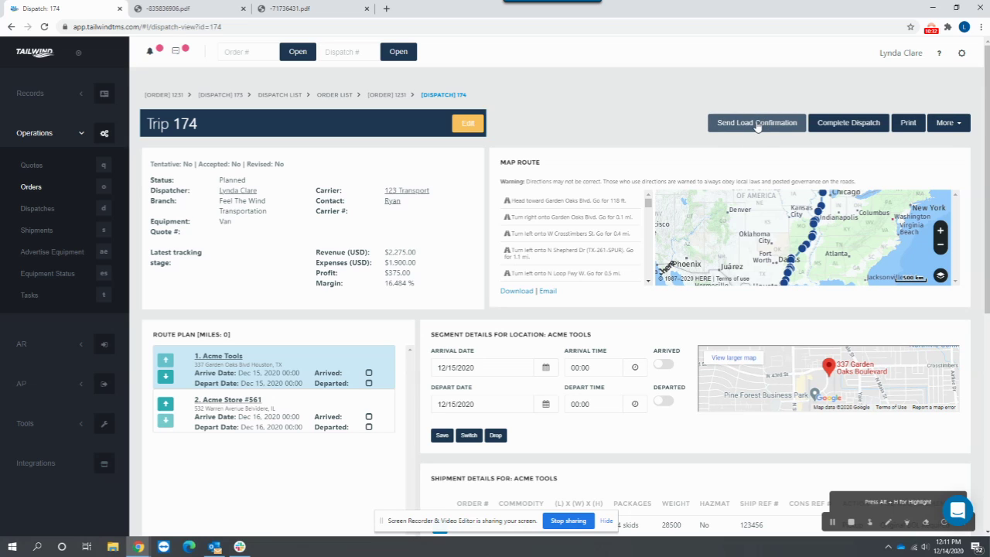
Email the Trip 174 load confirmation to the carrier with the default address and 24-hour link
{"action": "left_click", "coordinate": [757, 126]}
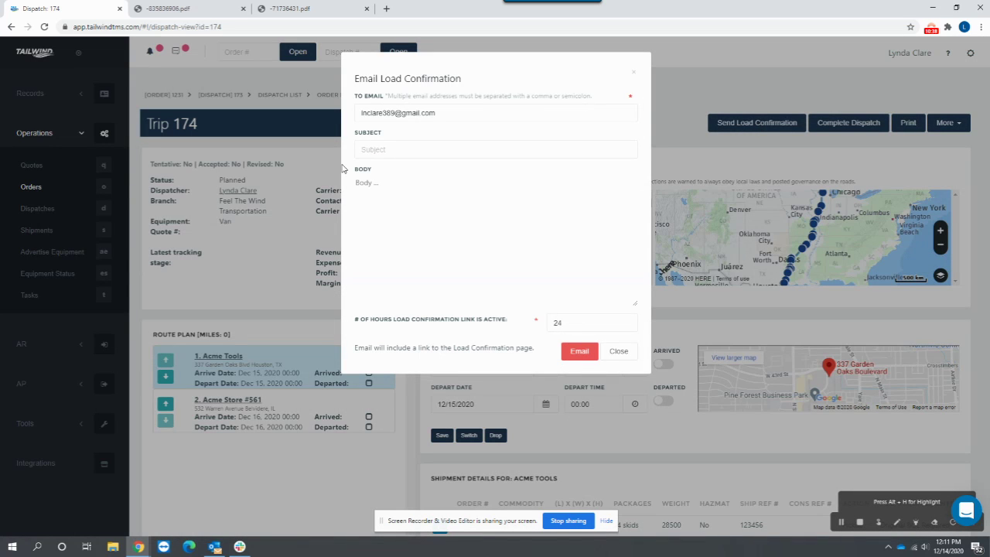
{"action": "left_click", "coordinate": [579, 352]}
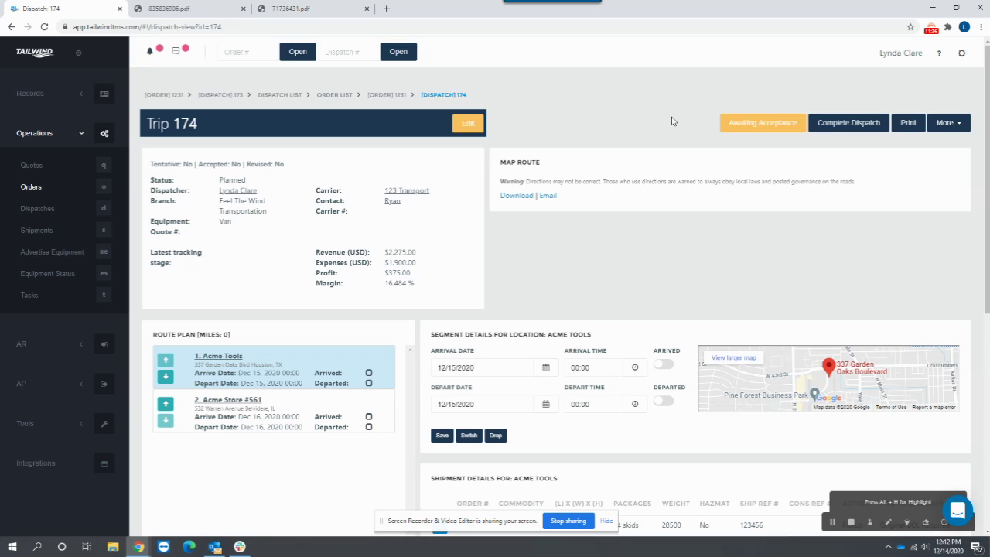
Go to Dispatches under Operations to list all dispatches
{"action": "left_click", "coordinate": [45, 210]}
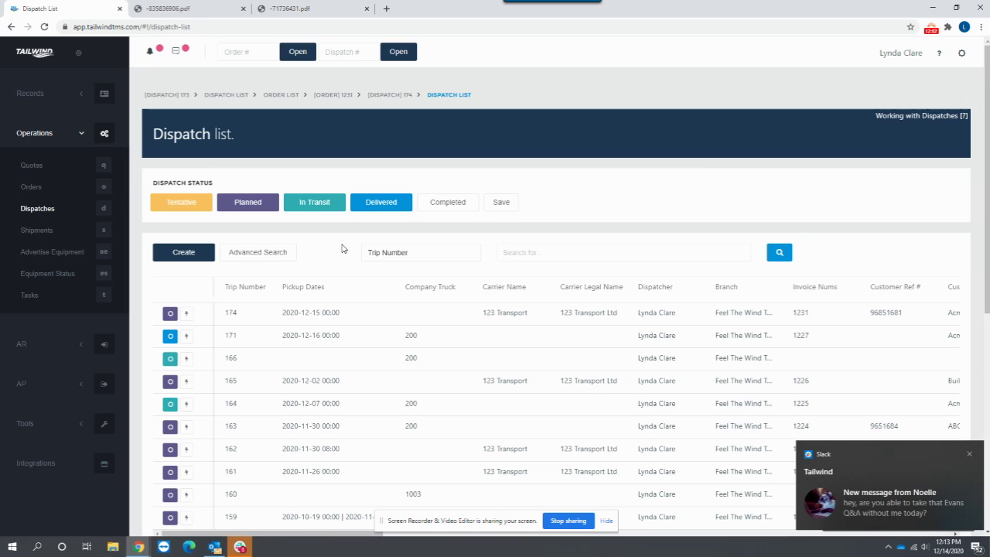
Open Trip 174 in a new tab, dismissing the chat notifications, then return to the list
{"action": "left_click", "coordinate": [970, 456]}
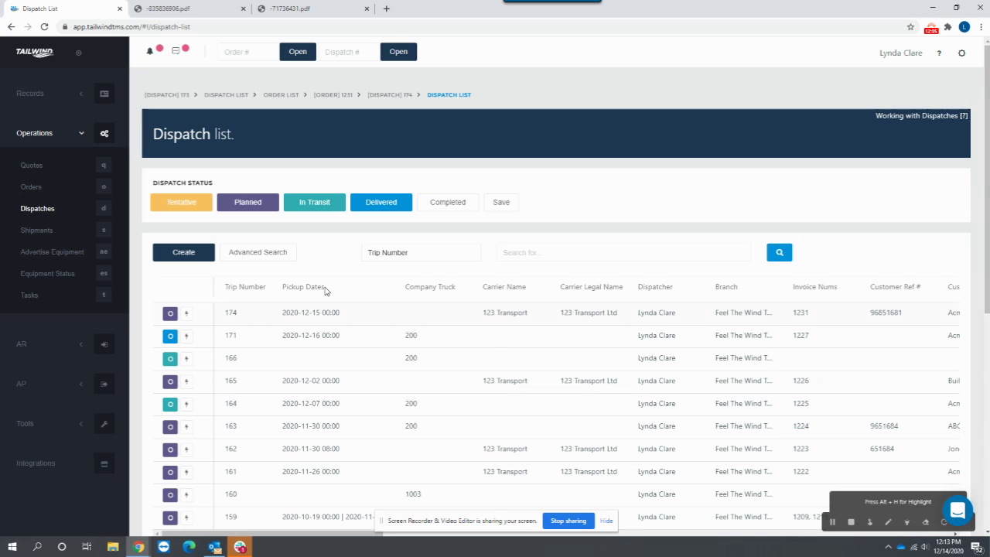
{"action": "right_click", "coordinate": [168, 319]}
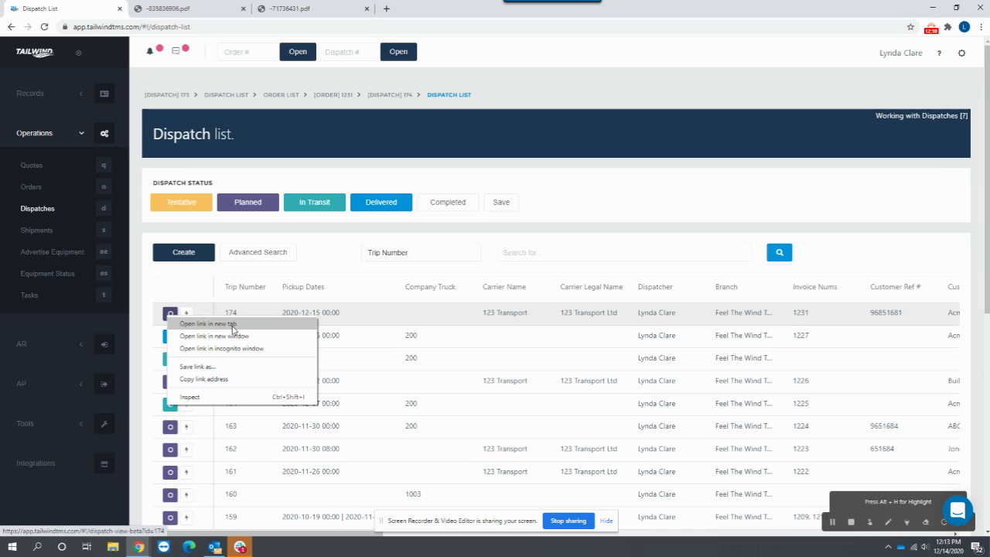
{"action": "left_click", "coordinate": [242, 324]}
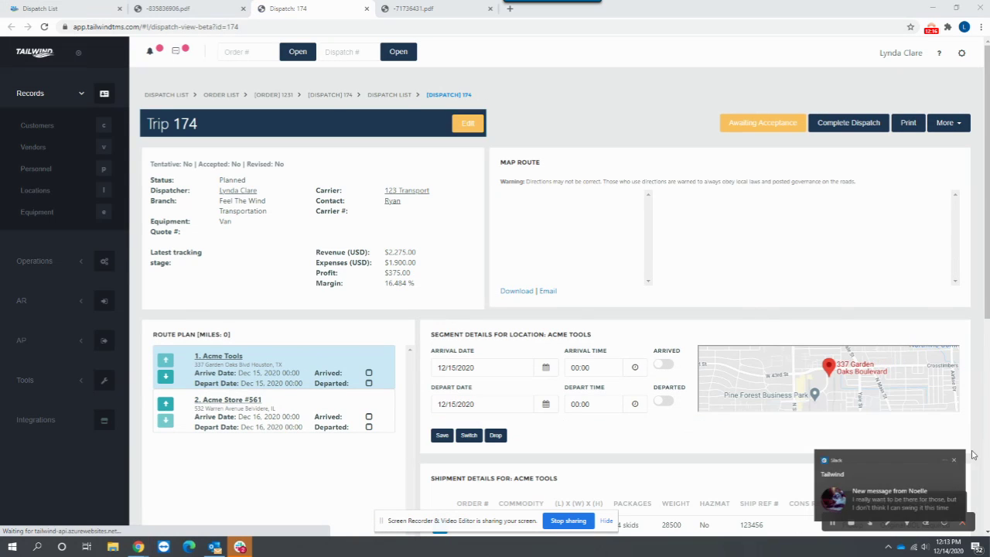
{"action": "left_click", "coordinate": [977, 457]}
{"action": "left_click", "coordinate": [770, 94]}
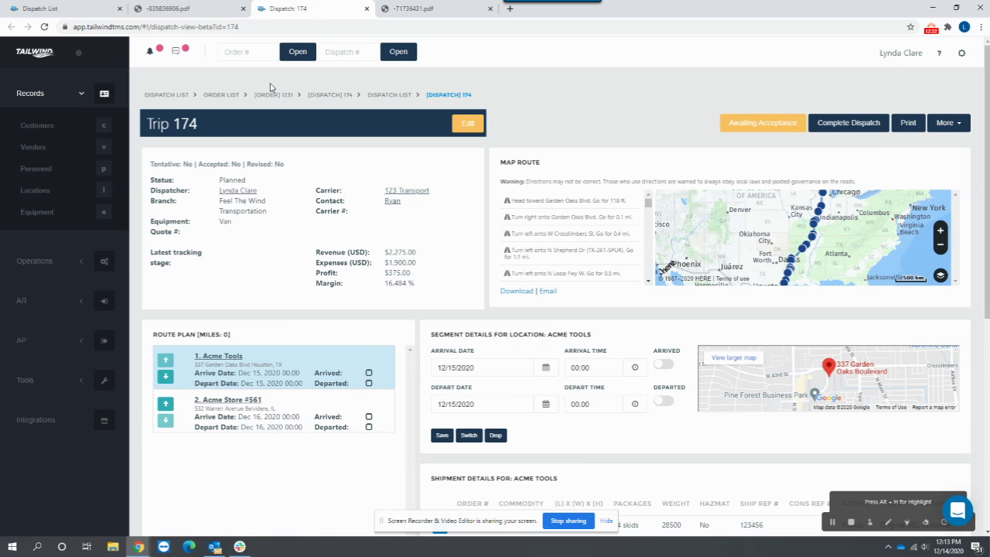
{"action": "left_click", "coordinate": [66, 13]}
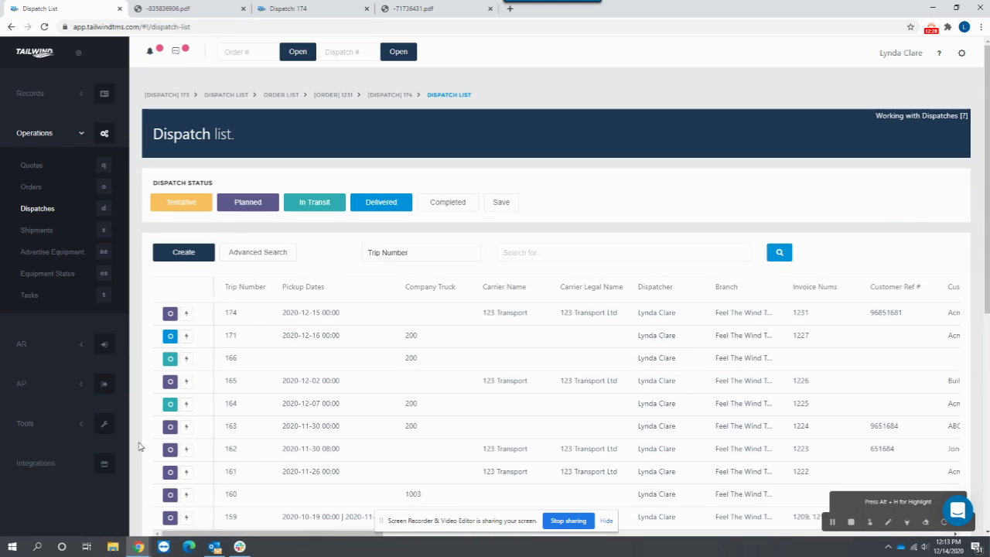
Open Trip 165 in a new tab and compare it with Trip 174 before returning
{"action": "right_click", "coordinate": [174, 382]}
{"action": "left_click", "coordinate": [195, 389]}
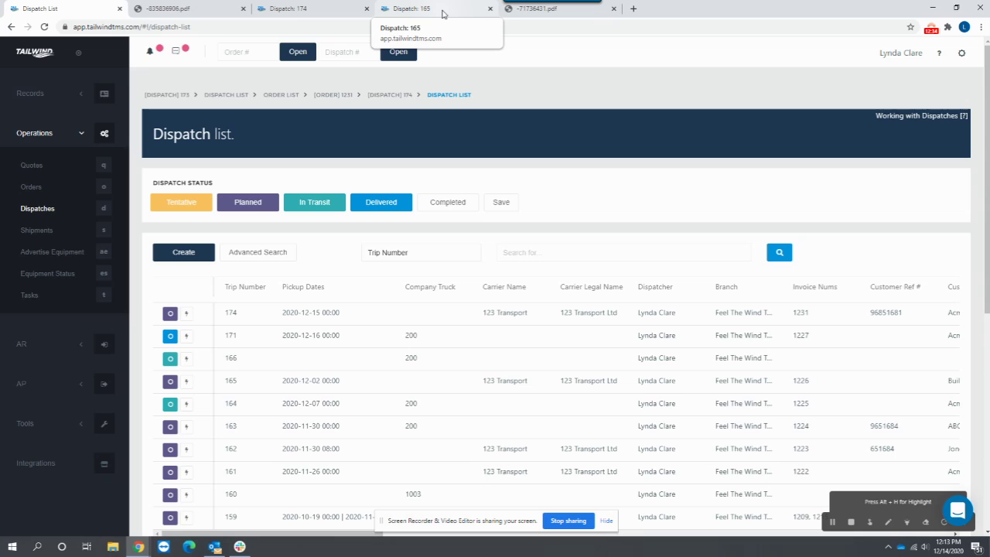
{"action": "left_click", "coordinate": [443, 14]}
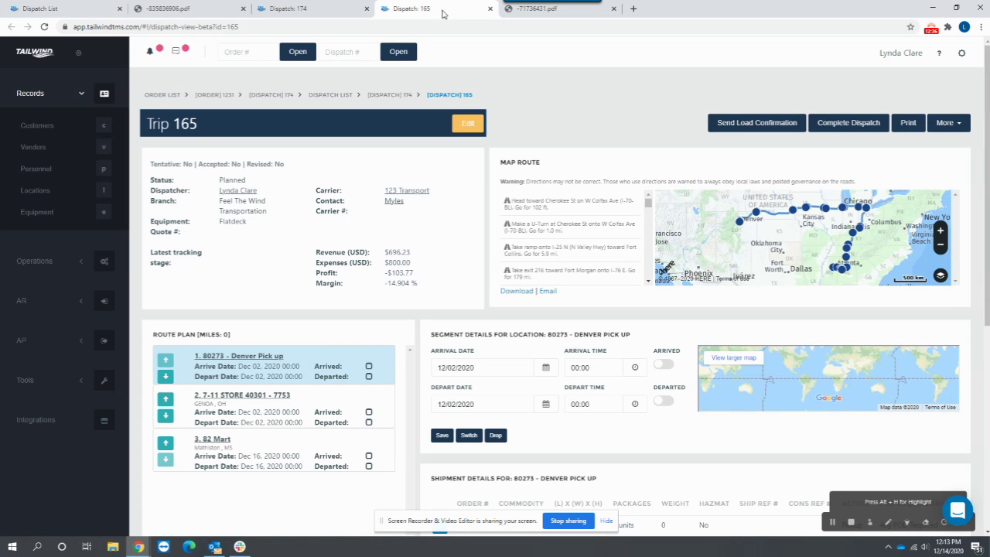
{"action": "left_click", "coordinate": [326, 12]}
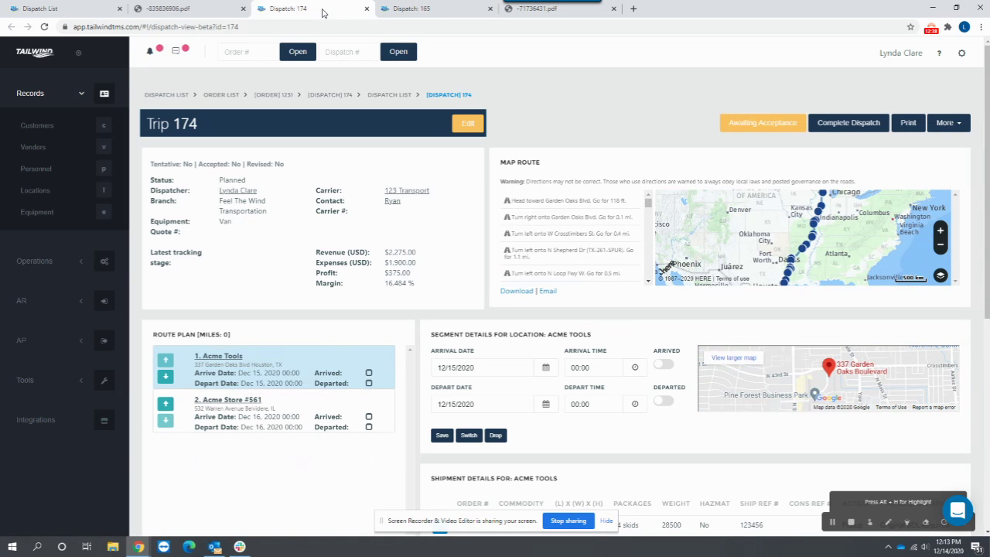
{"action": "left_click", "coordinate": [407, 12]}
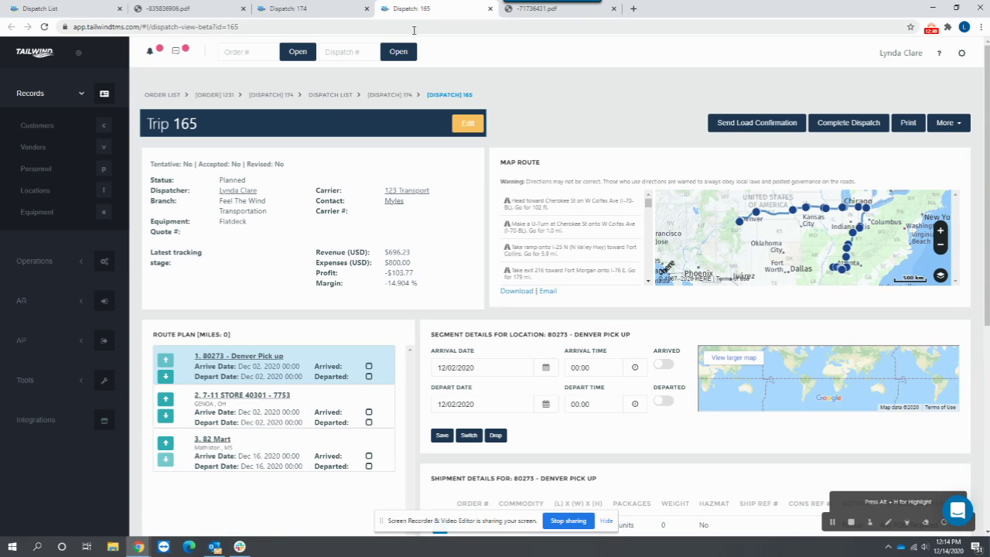
{"action": "left_click", "coordinate": [53, 10]}
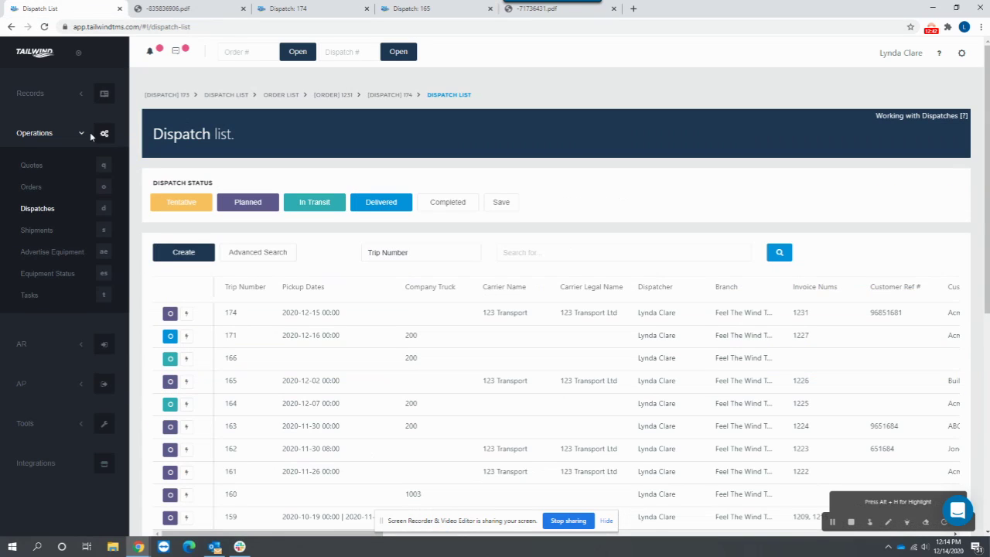
Open the Order List in a new tab and cycle through the Order, Trip 174 and Dispatch tabs
{"action": "right_click", "coordinate": [30, 187]}
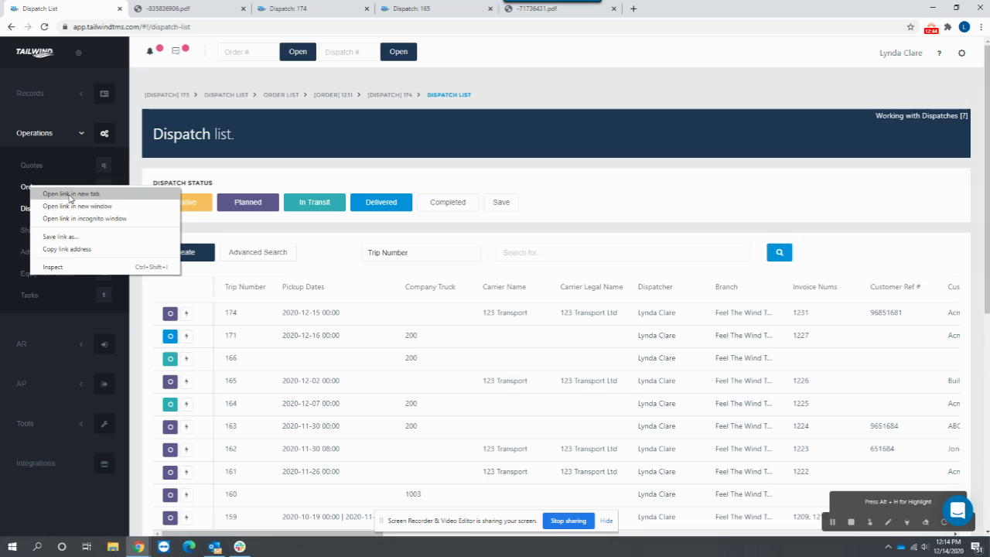
{"action": "left_click", "coordinate": [59, 194]}
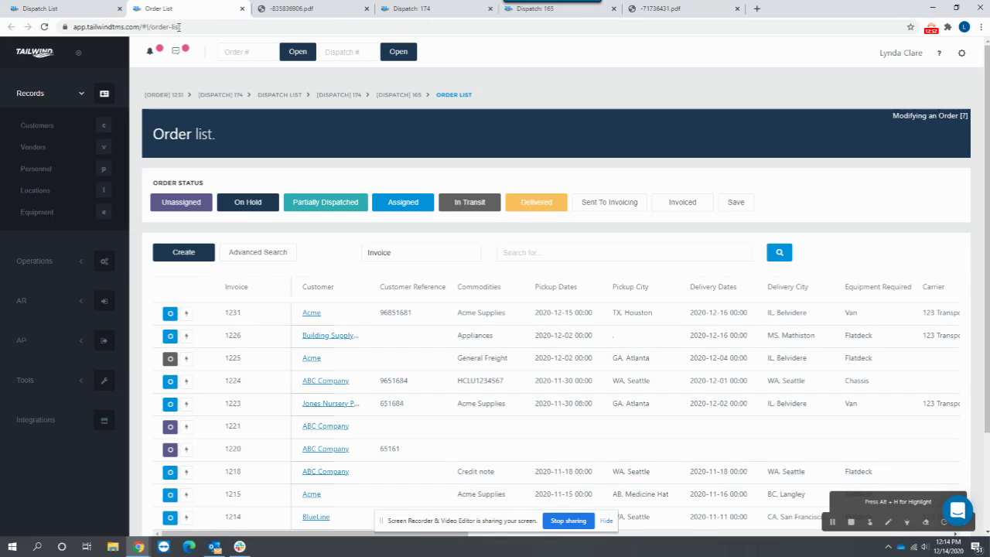
{"action": "left_click", "coordinate": [81, 10]}
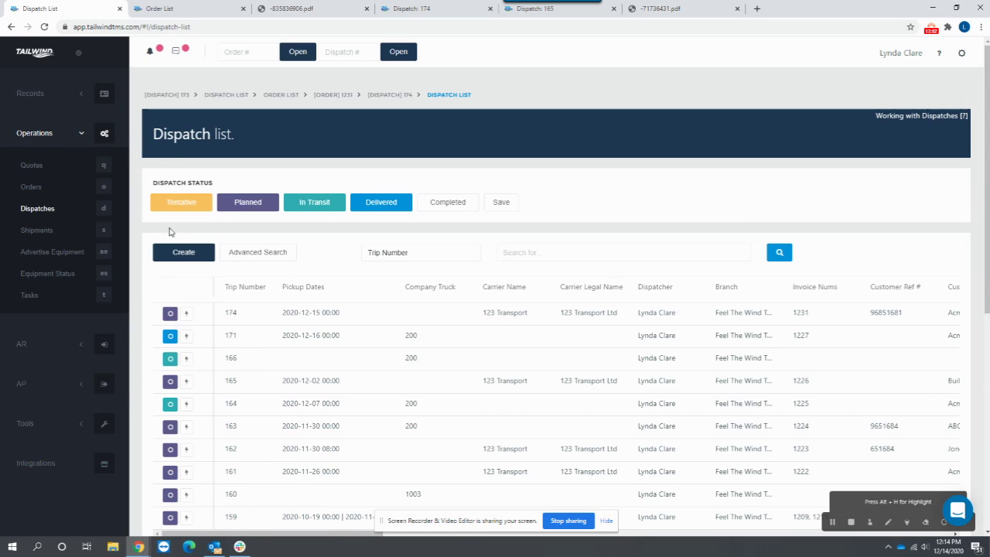
{"action": "left_click", "coordinate": [202, 13]}
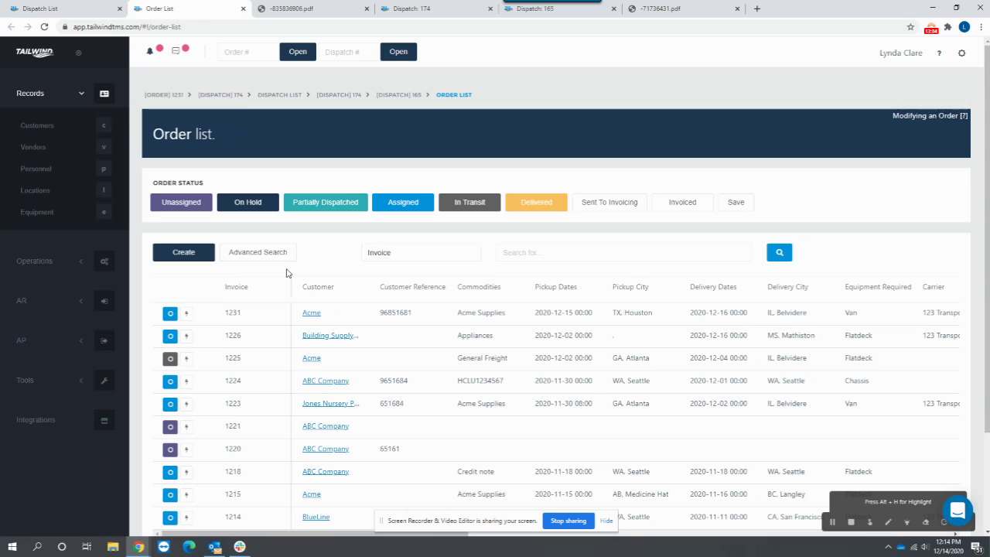
{"action": "left_click", "coordinate": [424, 9]}
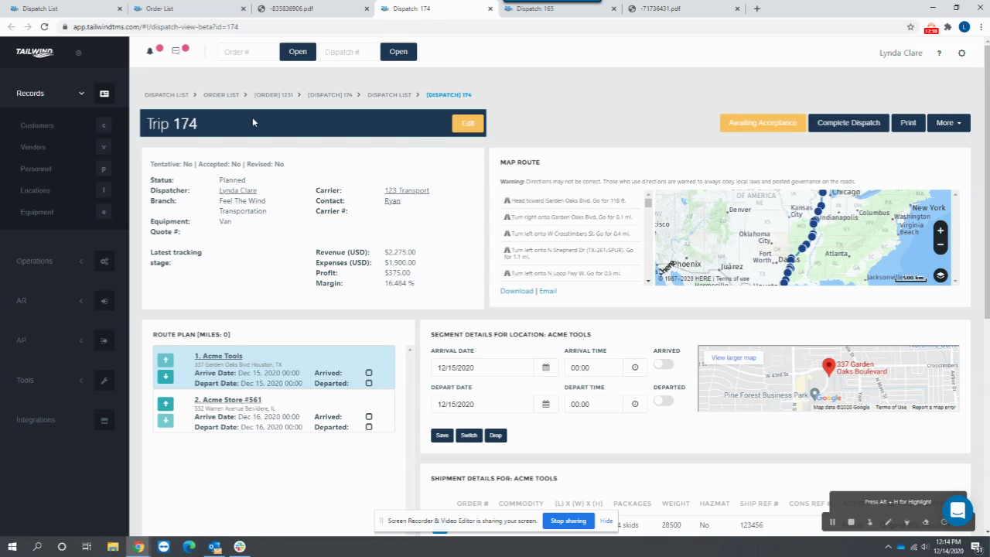
{"action": "left_click", "coordinate": [81, 9]}
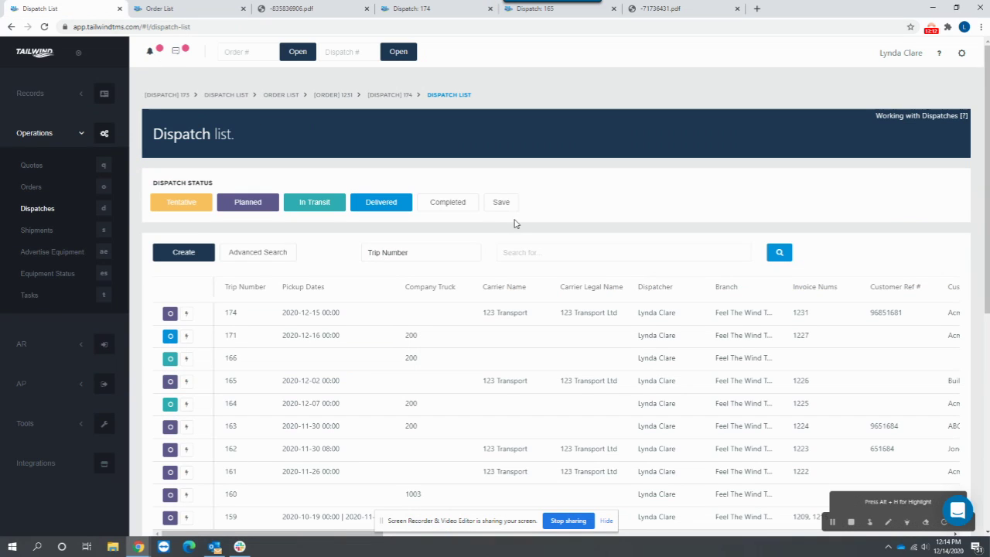